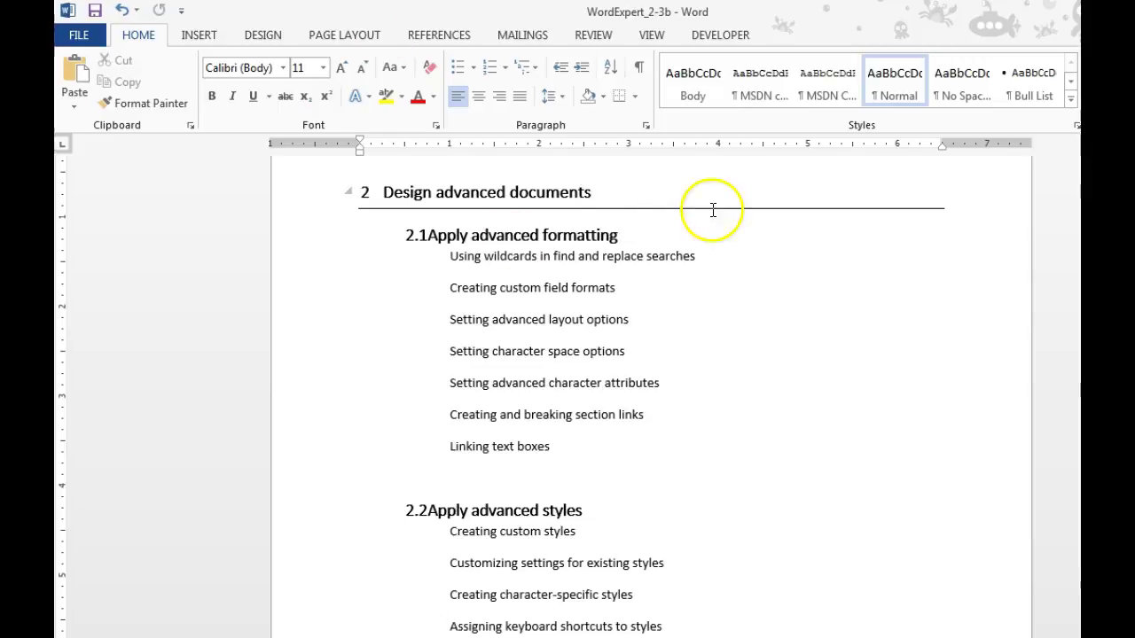
Select the heading text 'Design advanced documents'
drag(590, 192, 350, 195)
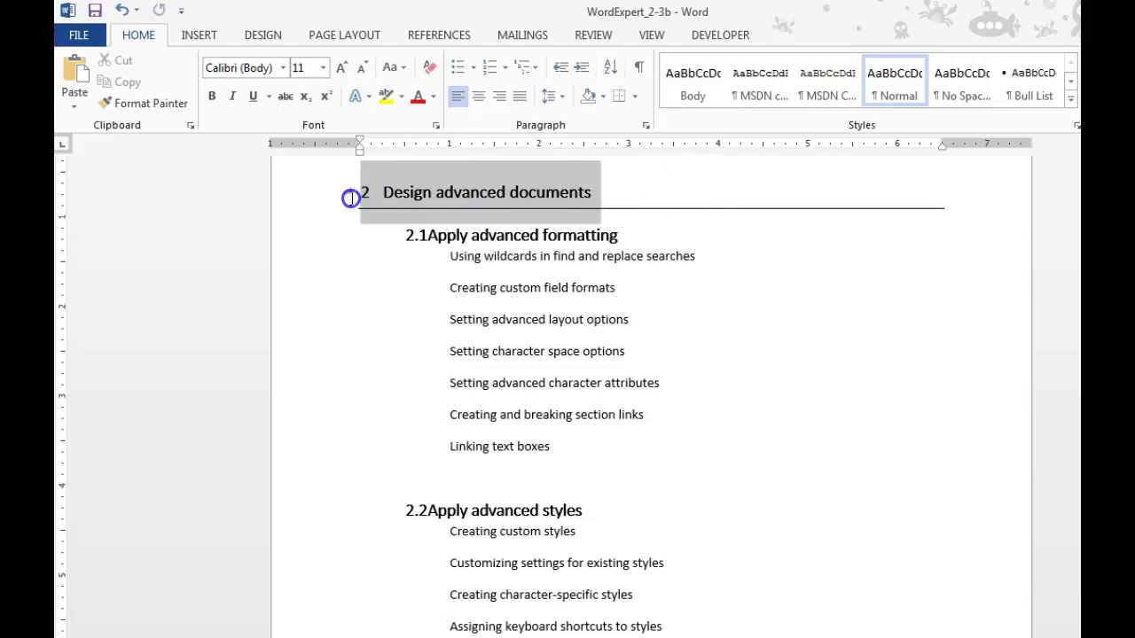
Add a bookmark named Design_advanced_documents to the selected section 2 heading
click(197, 35)
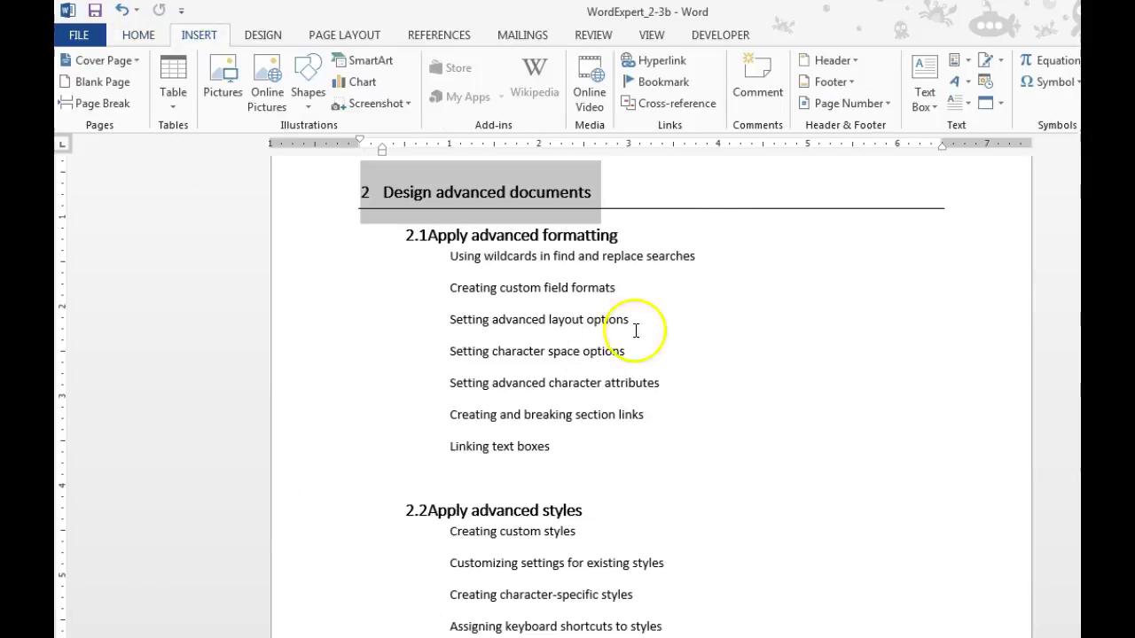
click(663, 81)
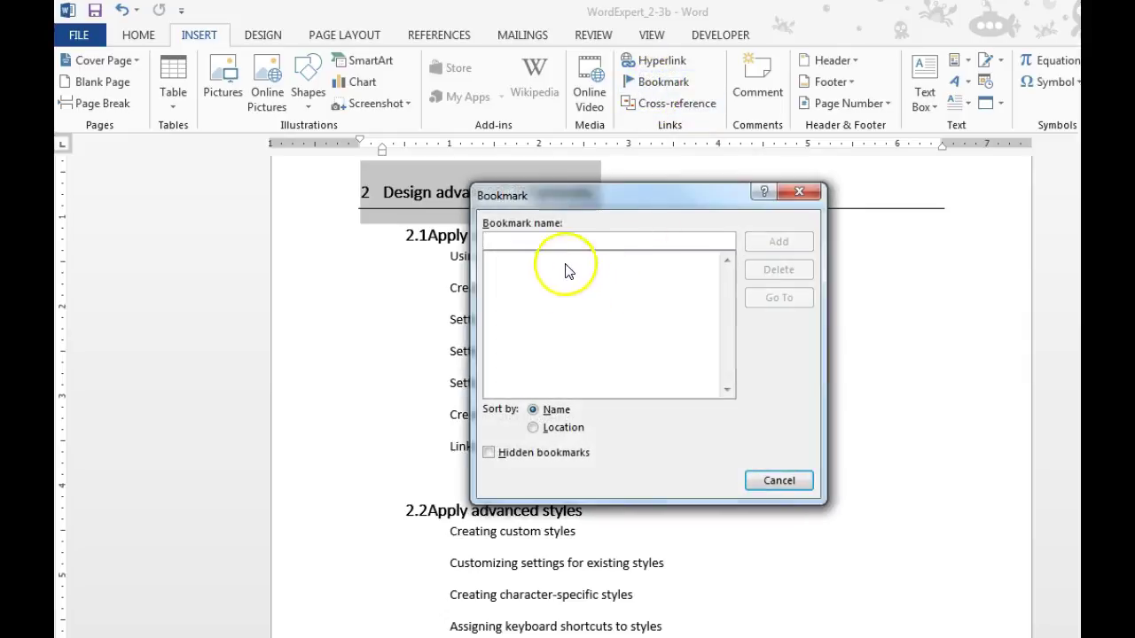
drag(554, 192, 571, 278)
click(667, 408)
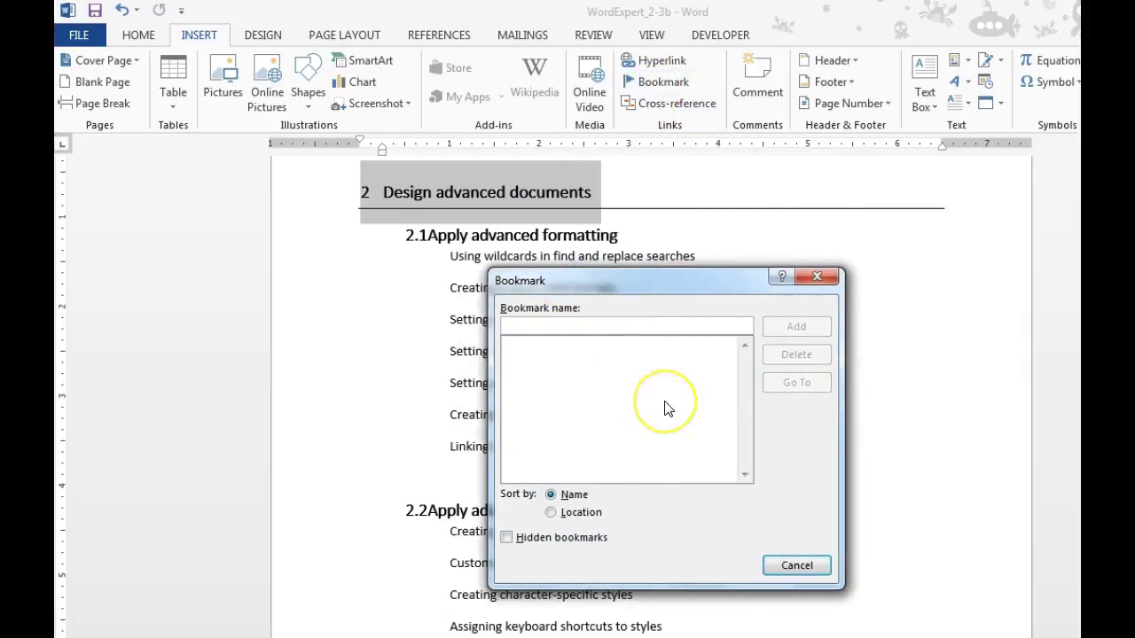
text(Design_advanced_documents)
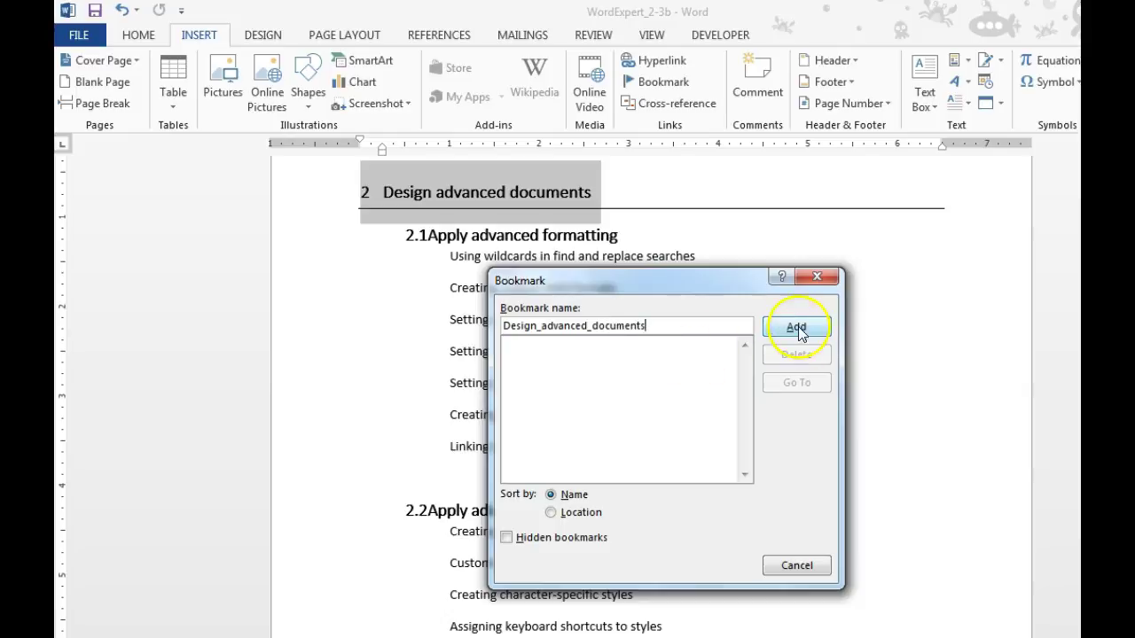
click(796, 327)
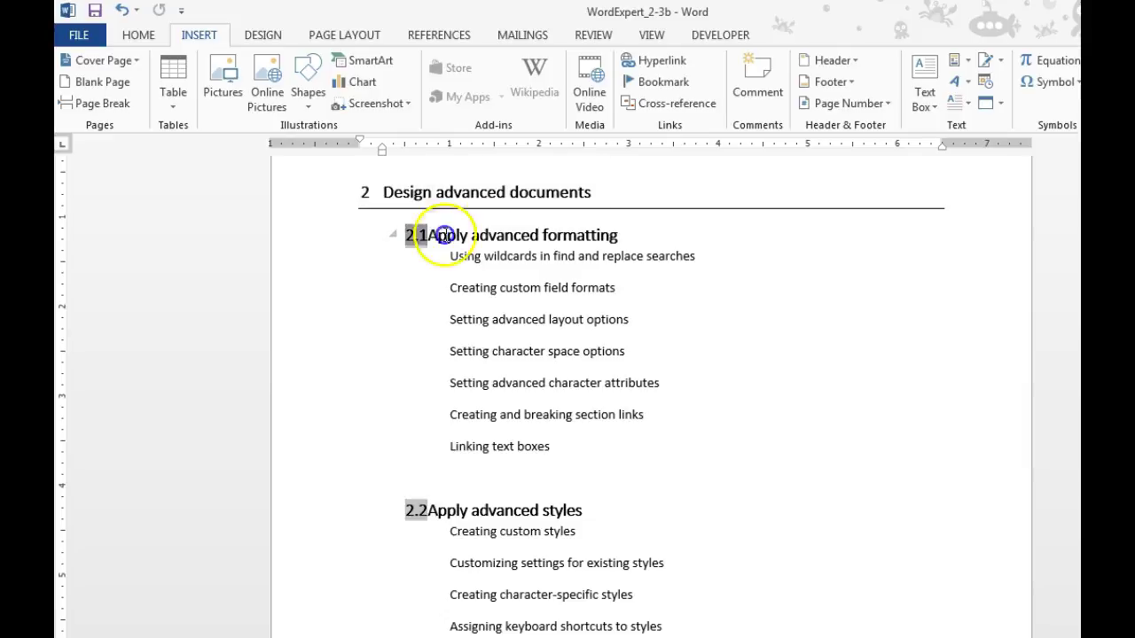
Select the 2.1 'Apply advanced formatting' heading text
mouse_move(409, 238)
mouse_down()
mouse_move(633, 234)
mouse_move(395, 234)
mouse_up()
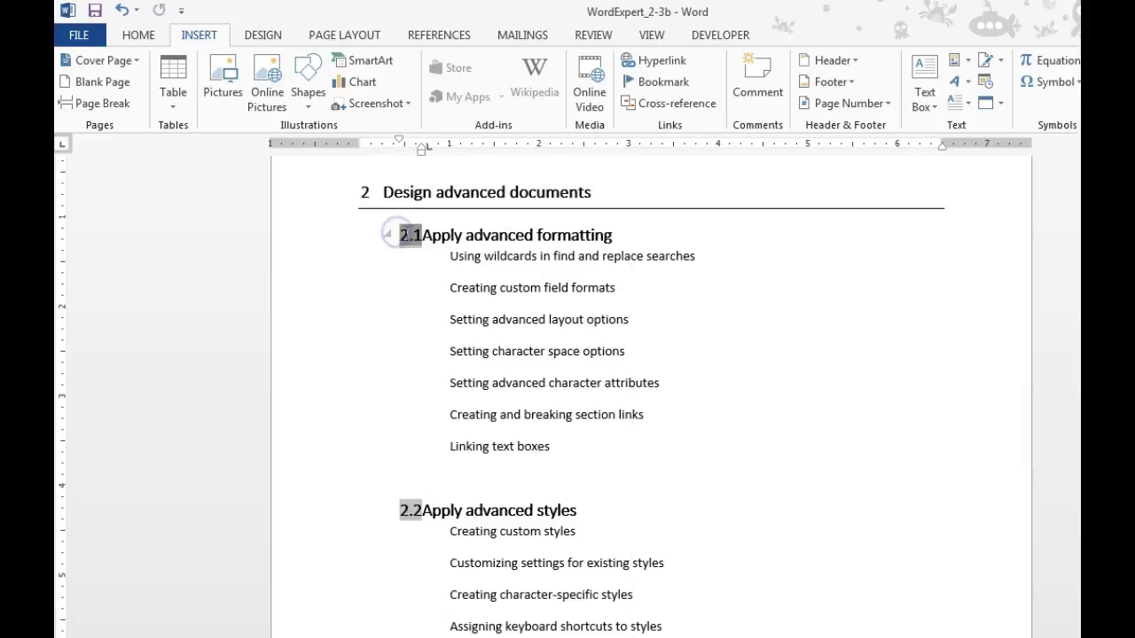
click(402, 234)
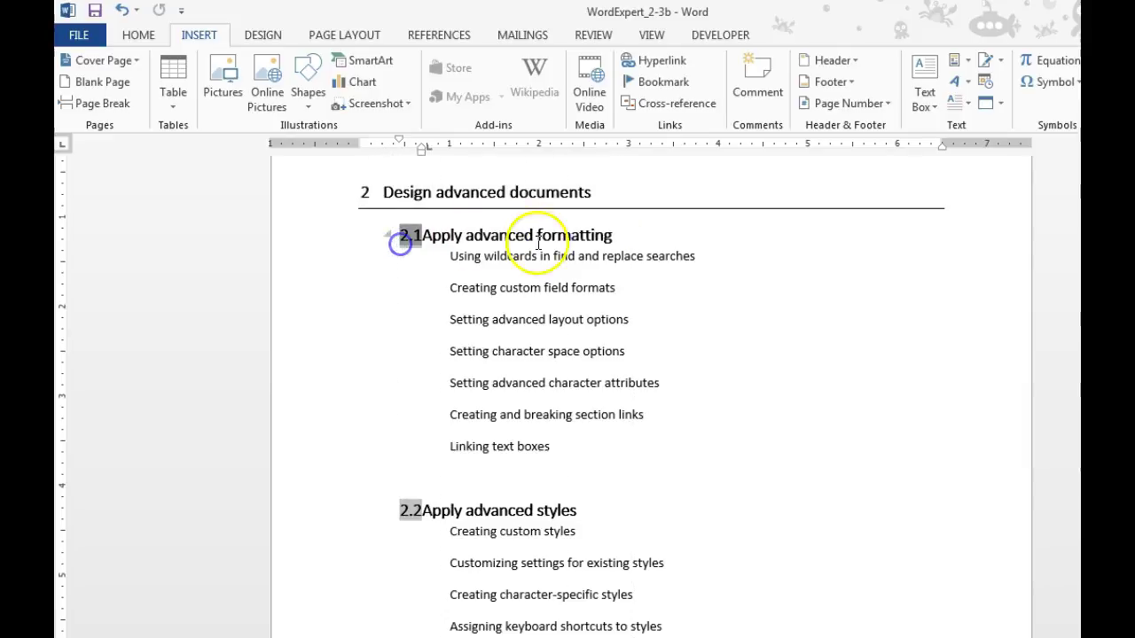
drag(616, 236, 395, 238)
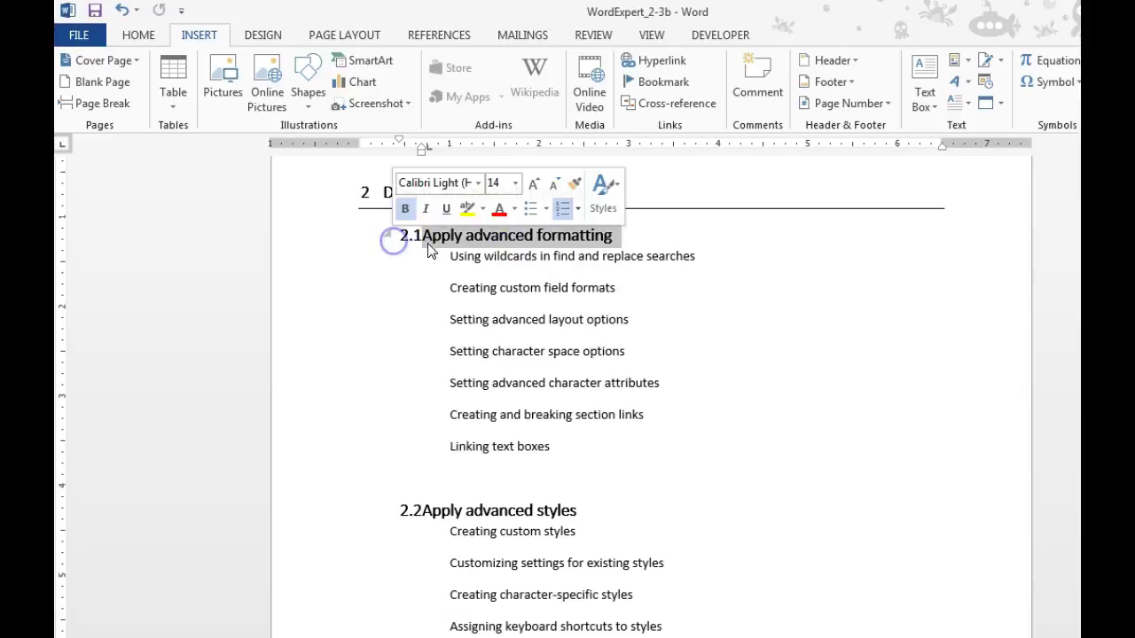
Add a bookmark named Apply_advanced_formatting, edited from the pasted heading text
click(661, 82)
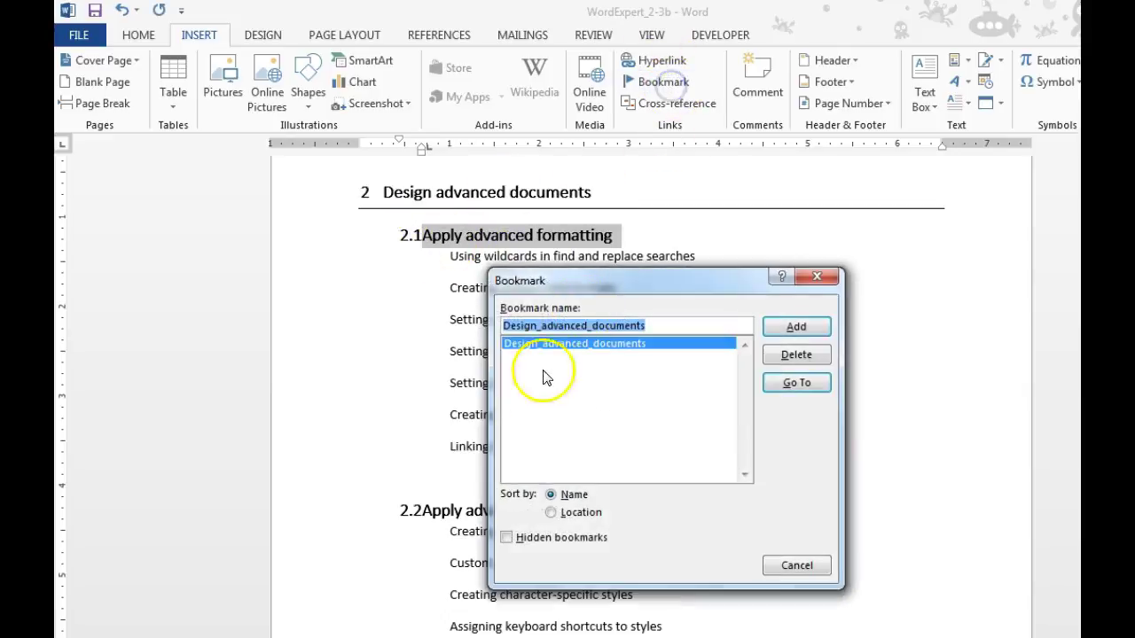
drag(686, 325, 443, 326)
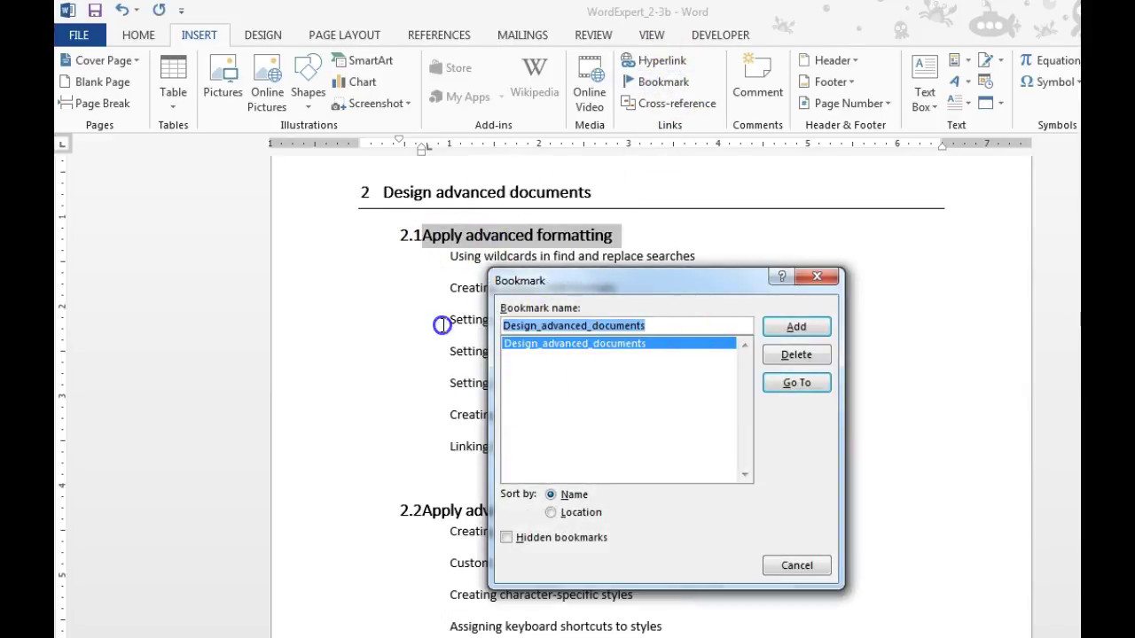
text(2.1	Apply advanced formatting)
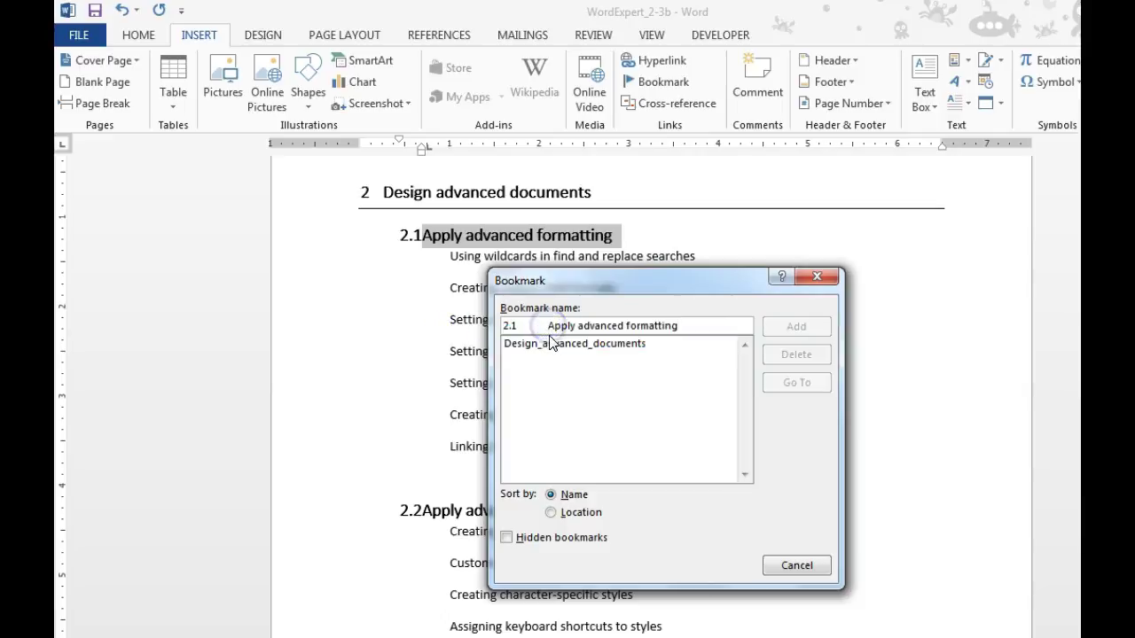
key(BackSpace)
key(BackSpace)
text(1)
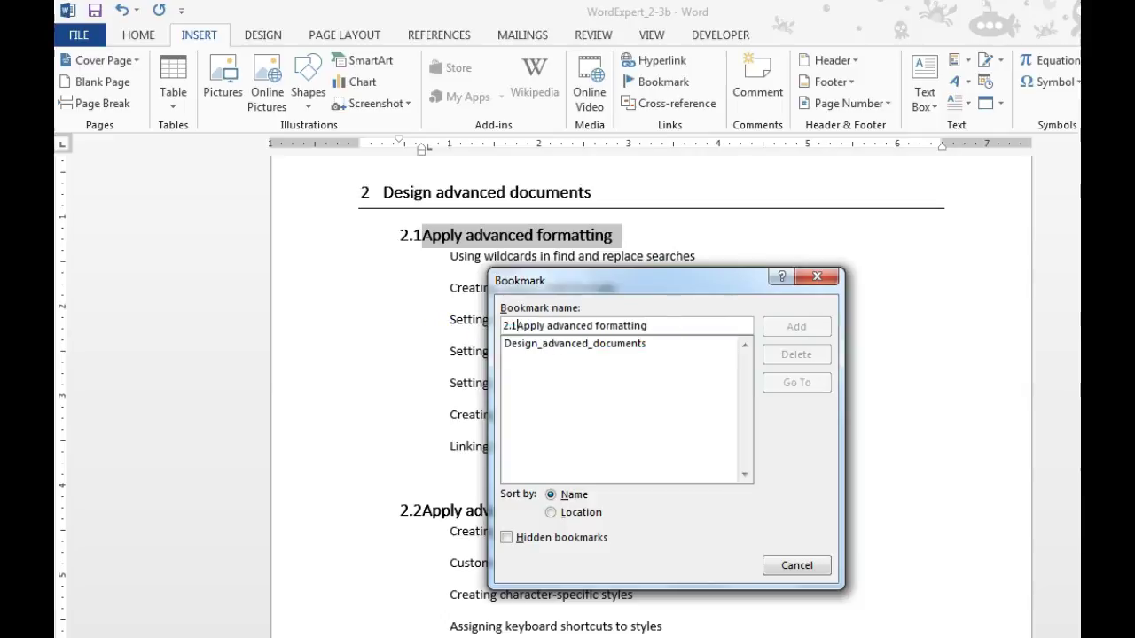
text(_)
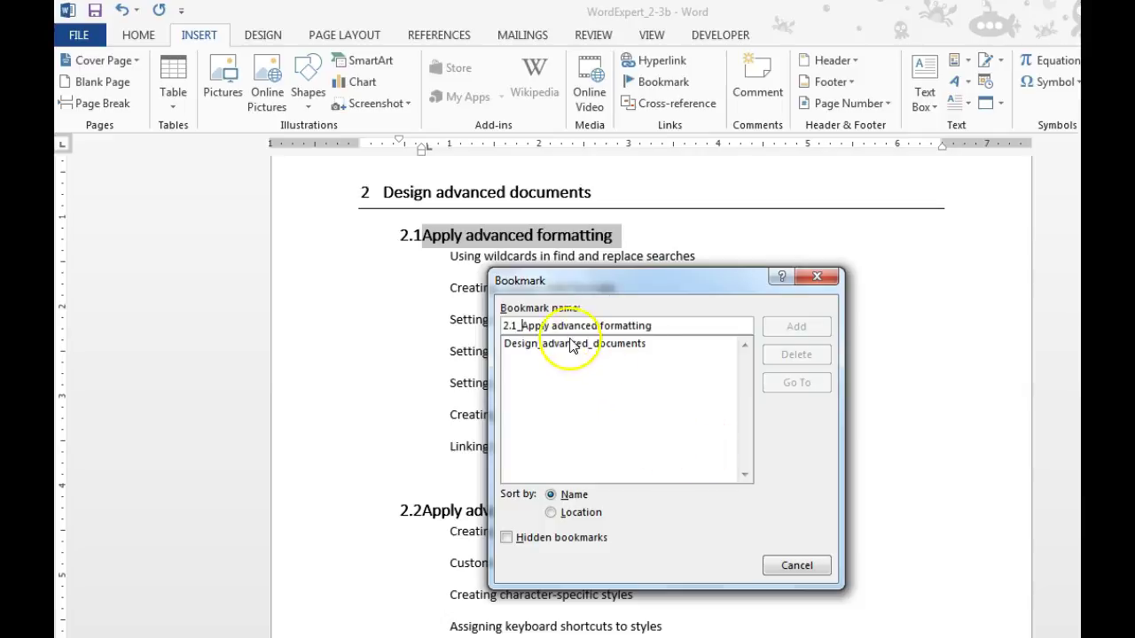
click(554, 326)
key(BackSpace)
text(_)
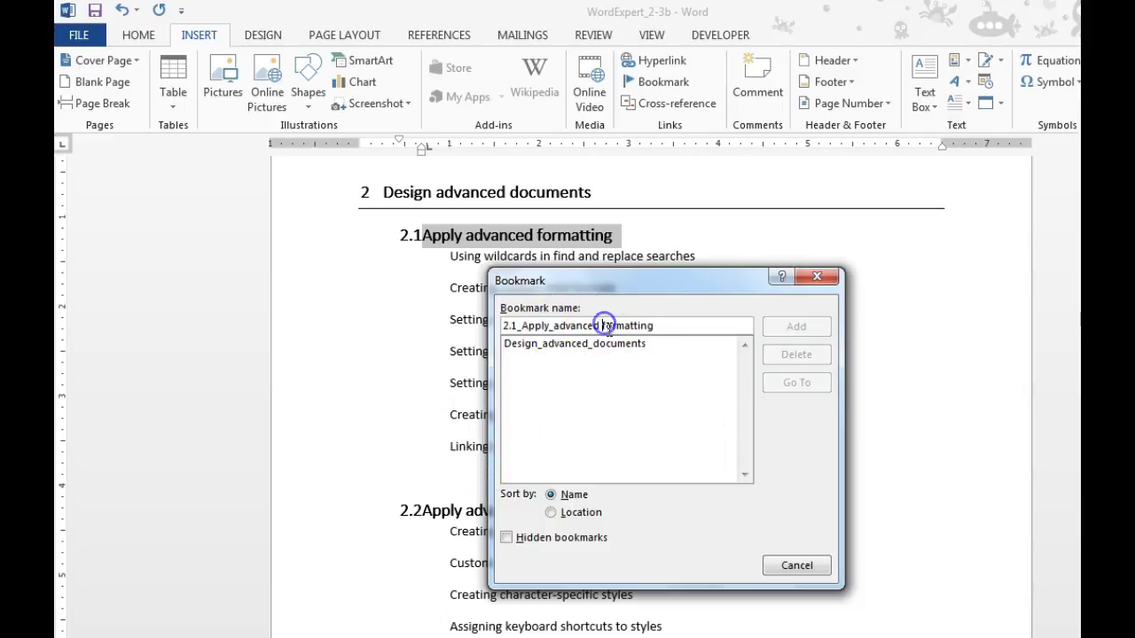
key(BackSpace)
text(_)
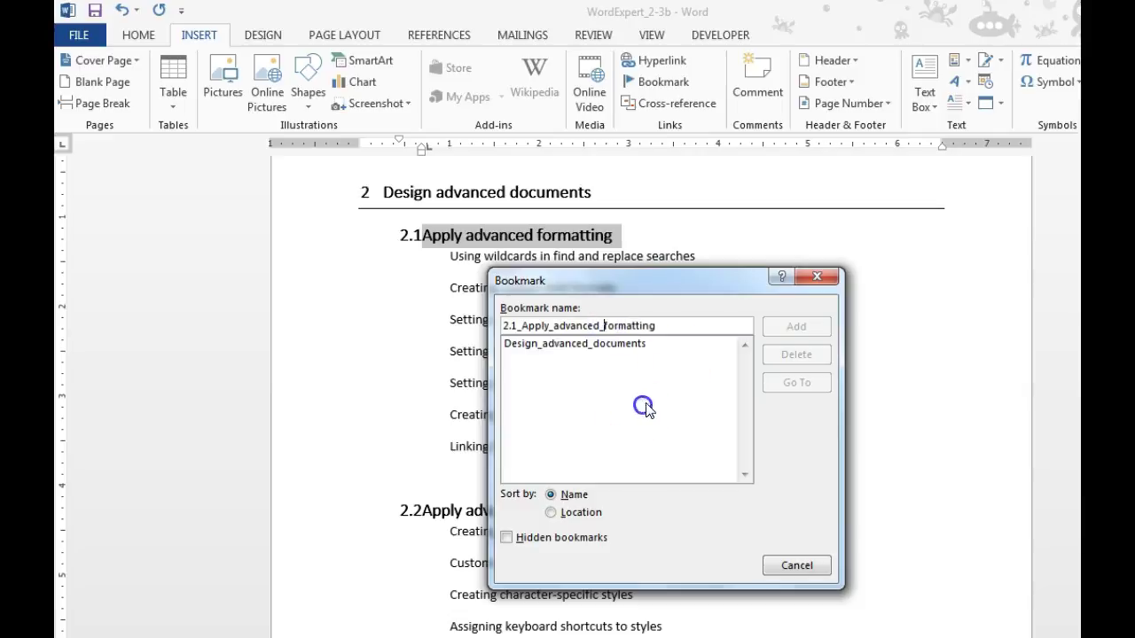
click(661, 325)
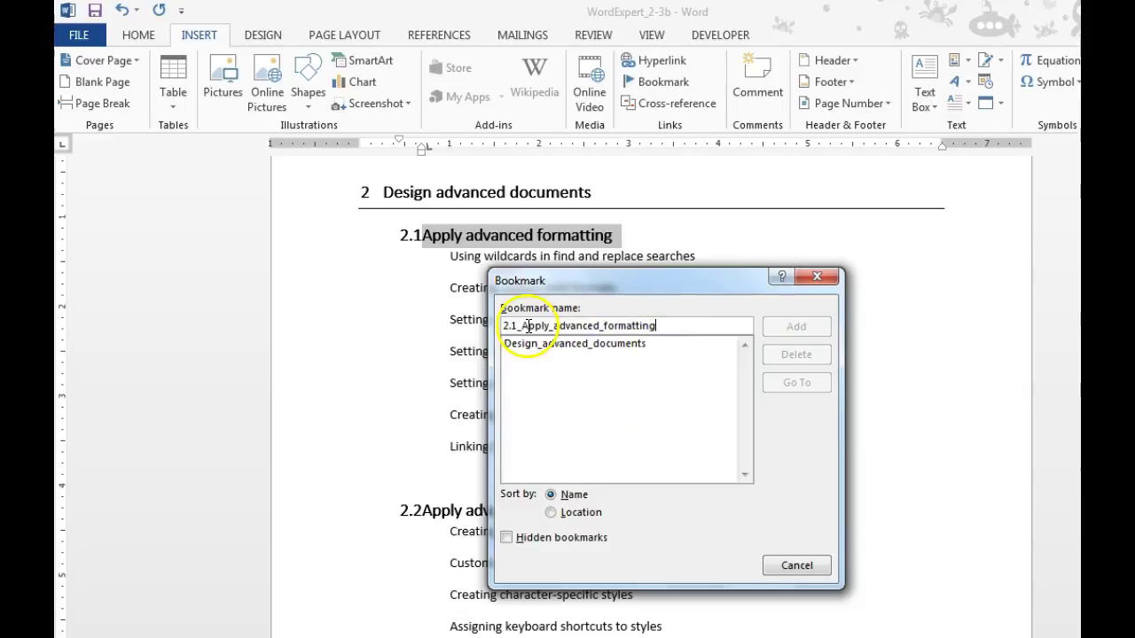
key(BackSpace)
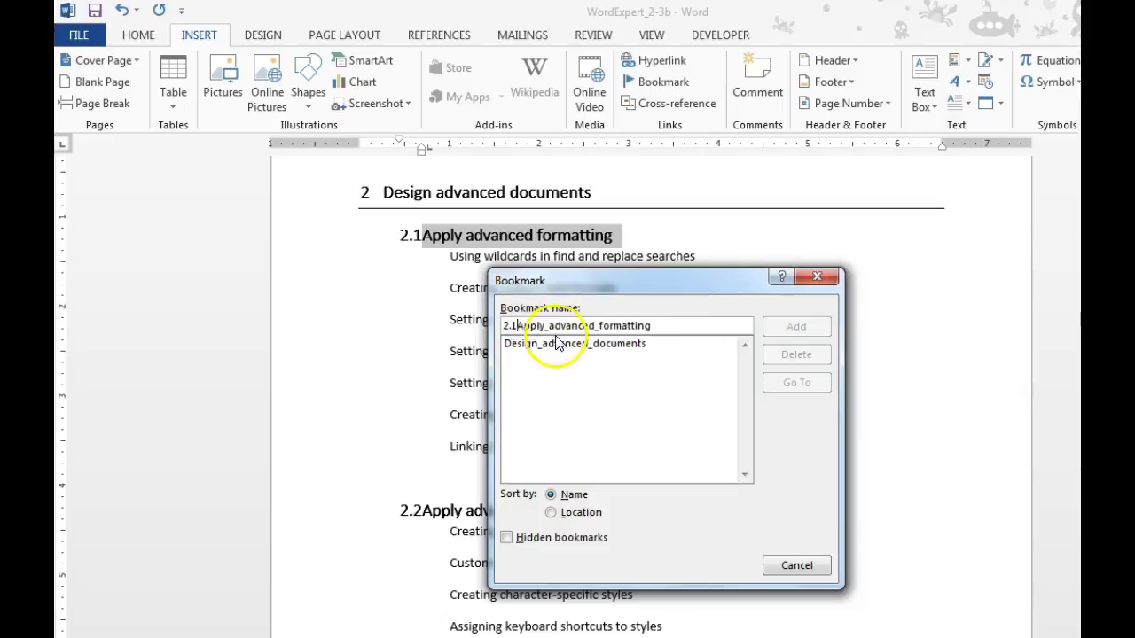
key(BackSpace)
key(BackSpace)
key(BackSpace)
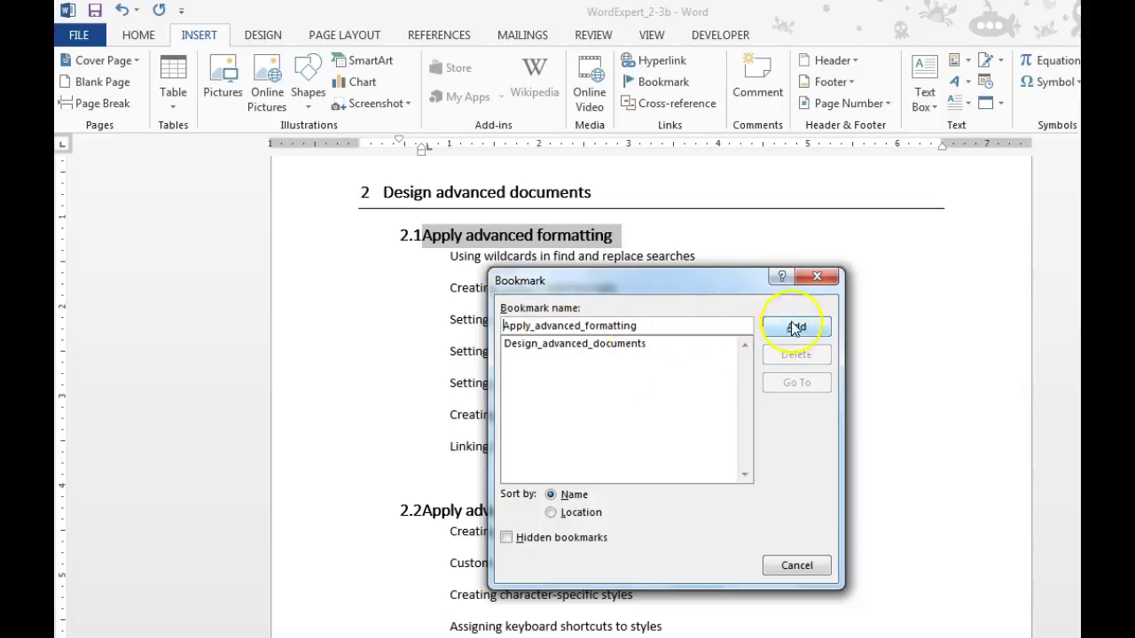
click(796, 326)
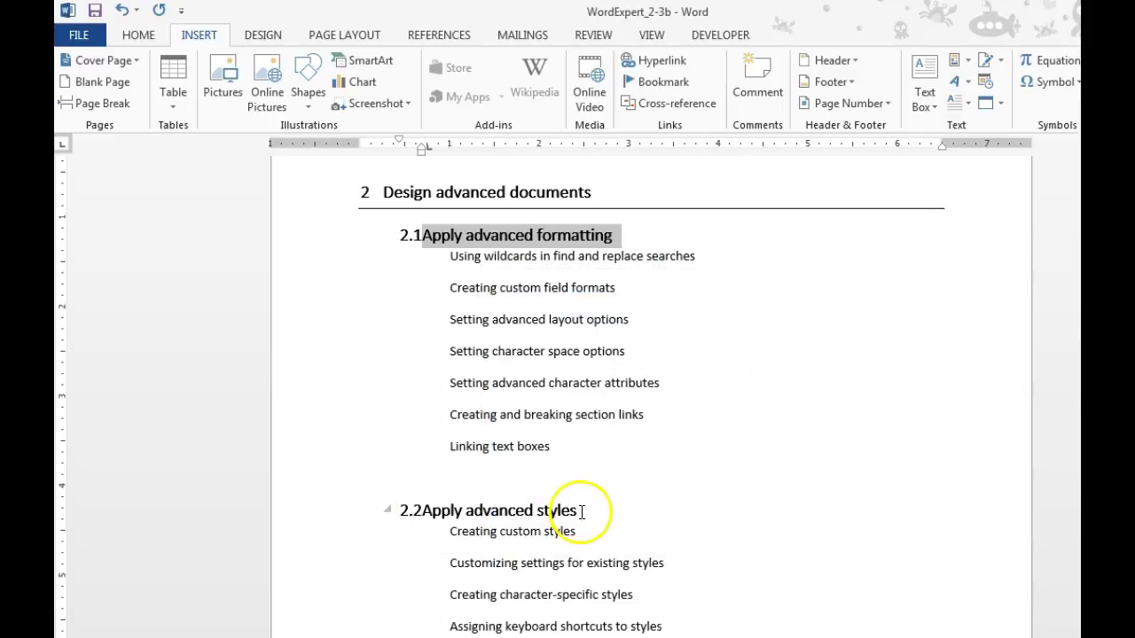
Bookmark the selected 2.2 'Apply advanced styles' heading as Apply_advanced_styles
drag(582, 511, 432, 514)
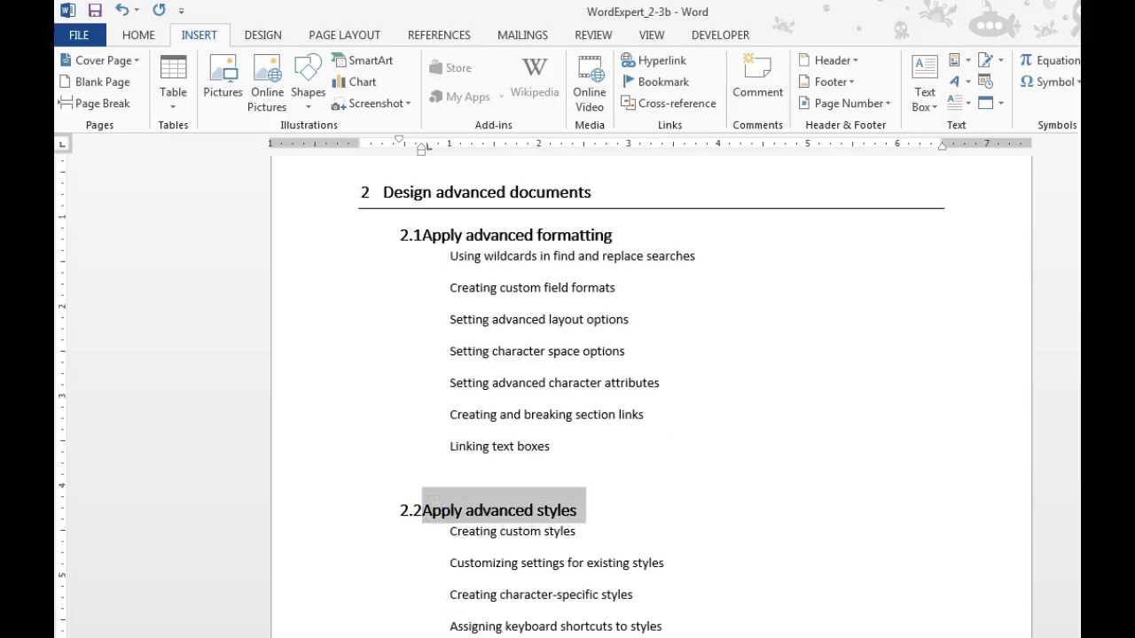
click(651, 78)
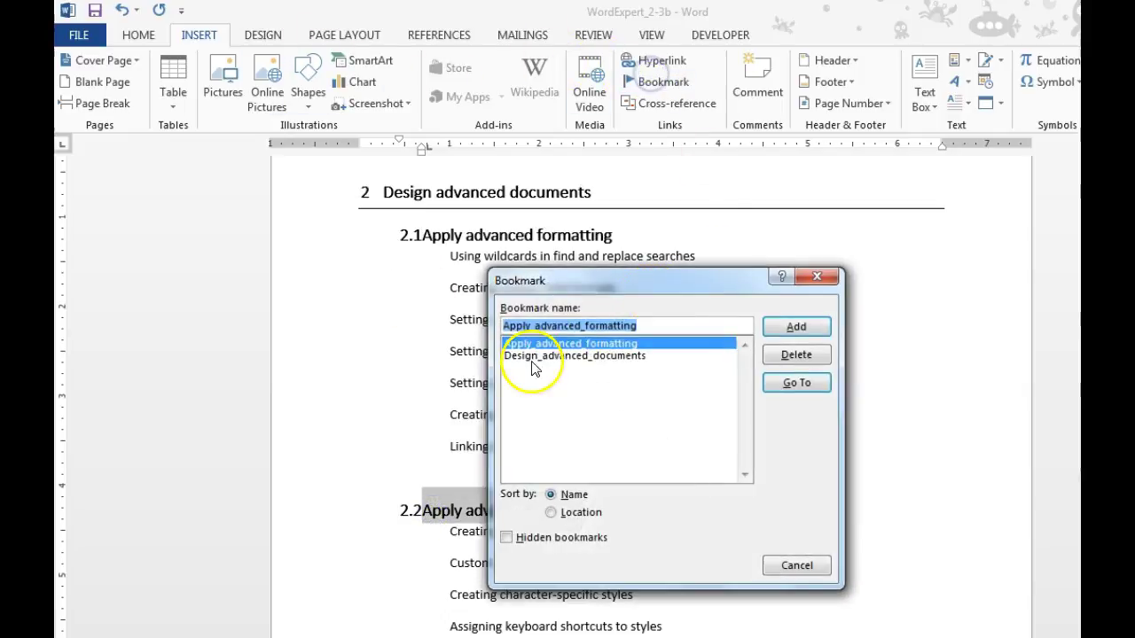
double_click(641, 325)
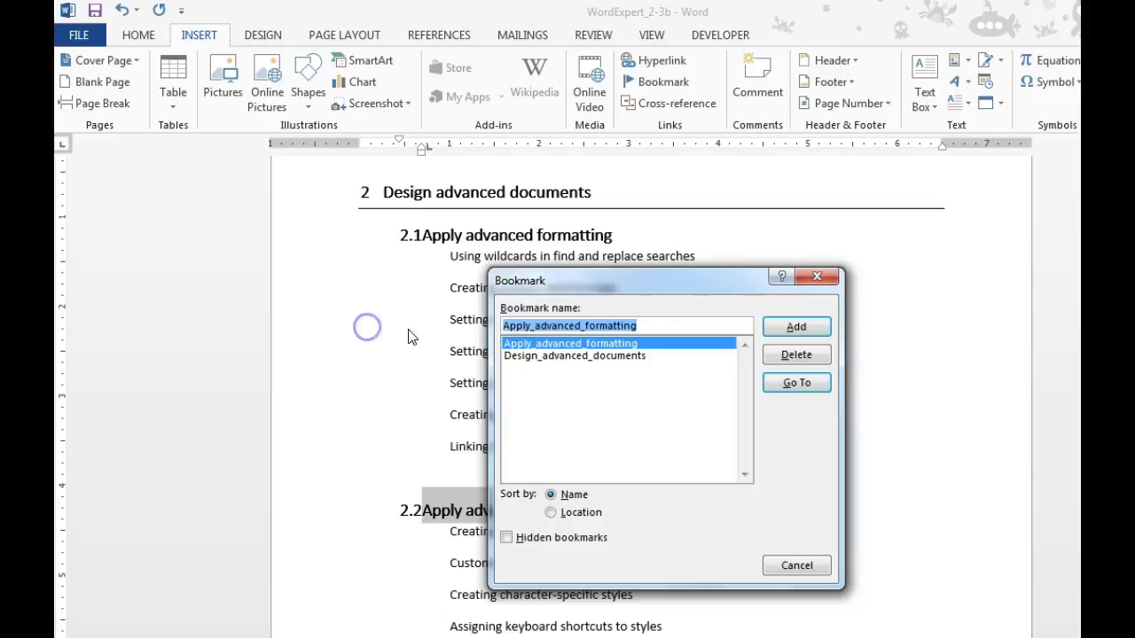
text(2.2	Apply advanced styles)
drag(547, 326, 478, 330)
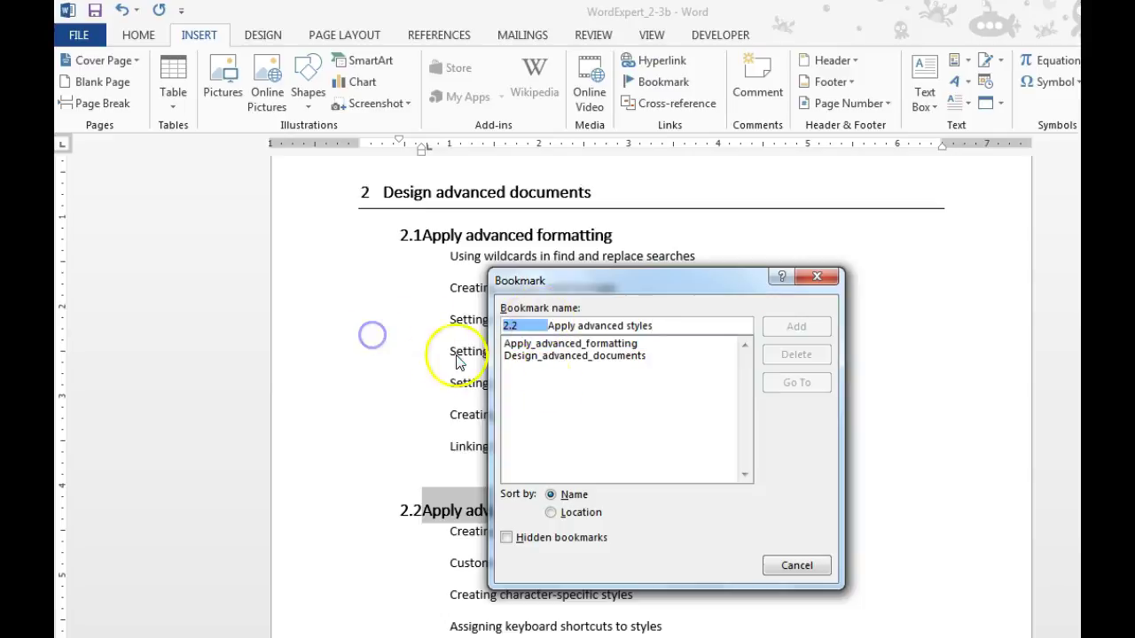
key(Delete)
click(540, 325)
text(_)
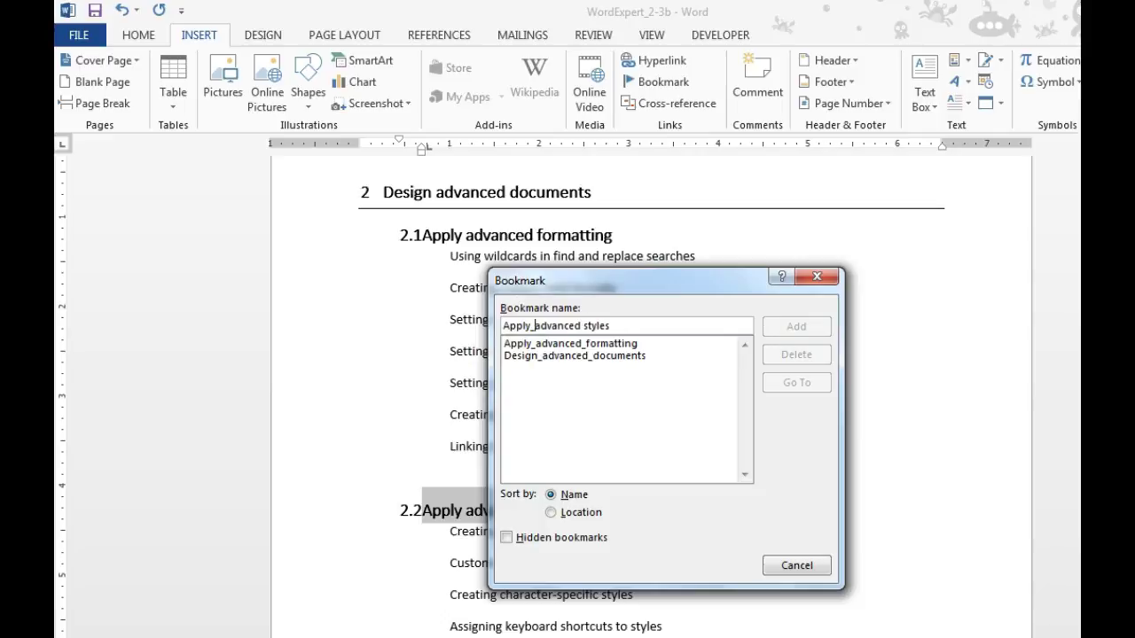
click(588, 330)
key(BackSpace)
text(_)
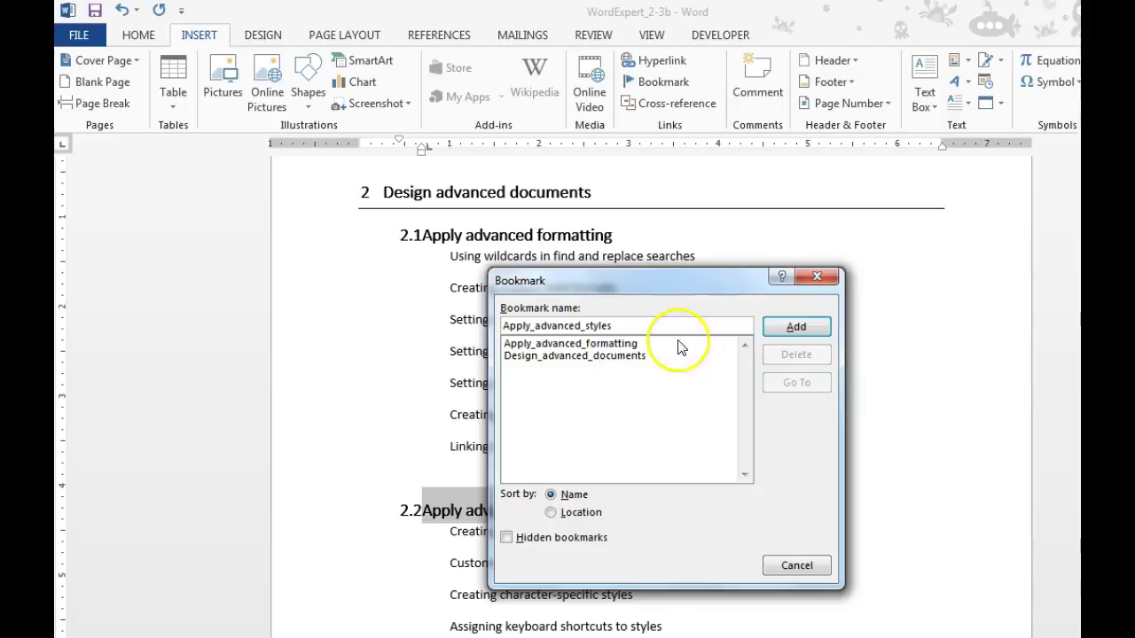
click(797, 326)
Scroll down and select the 2.3 'Apply advanced ordering and grouping' heading
scroll(674, 514, down, 3)
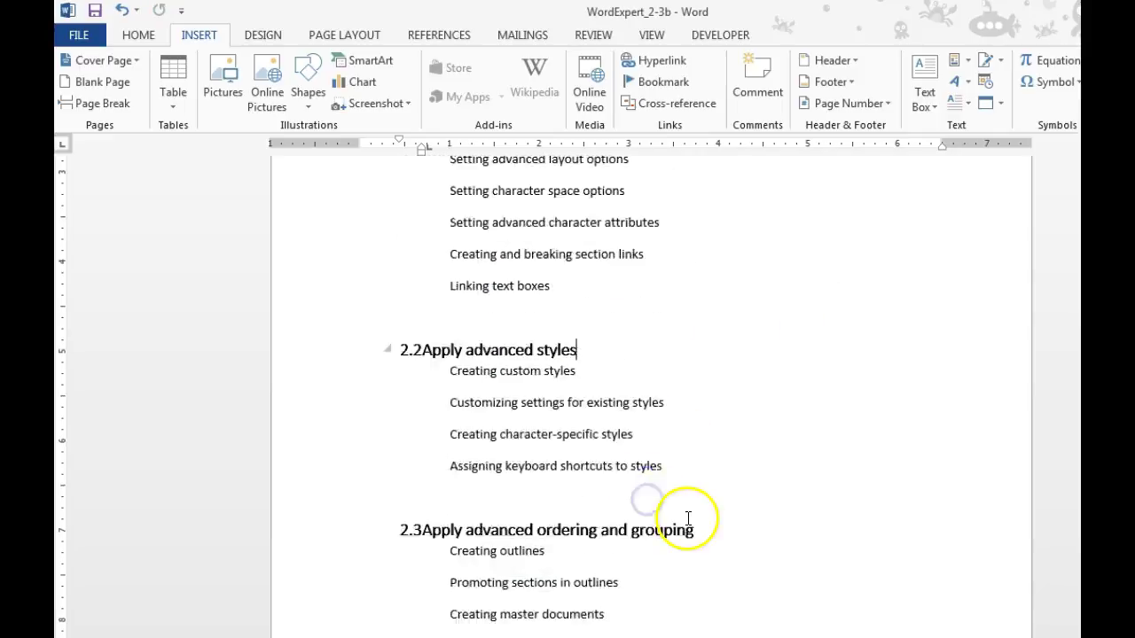
scroll(683, 496, down, 3)
scroll(656, 417, down, 1)
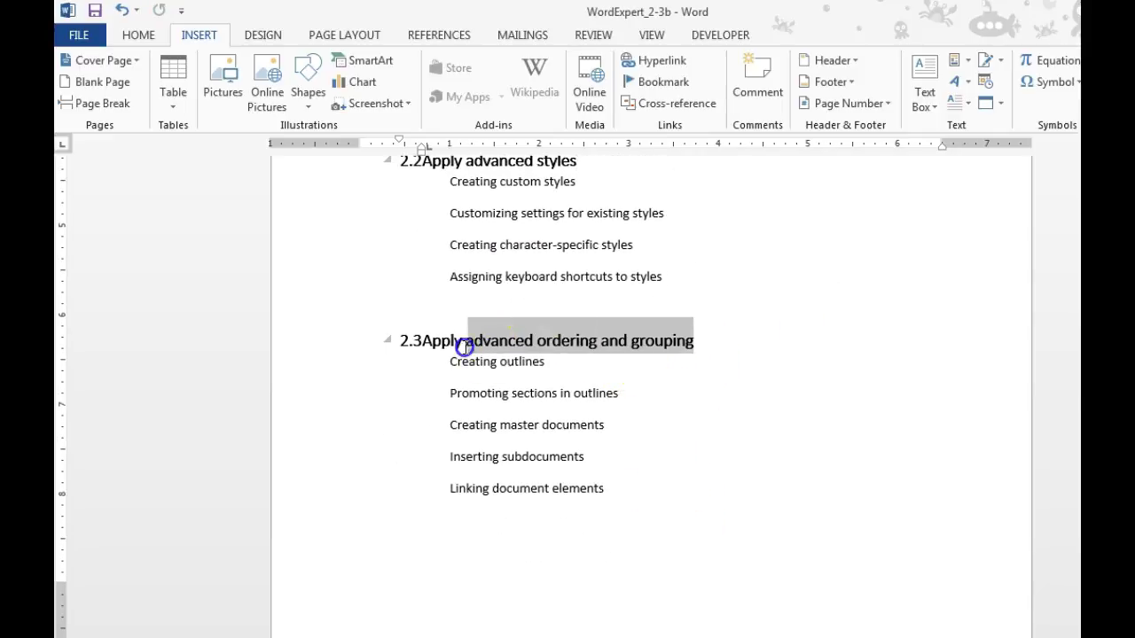
drag(699, 348, 424, 344)
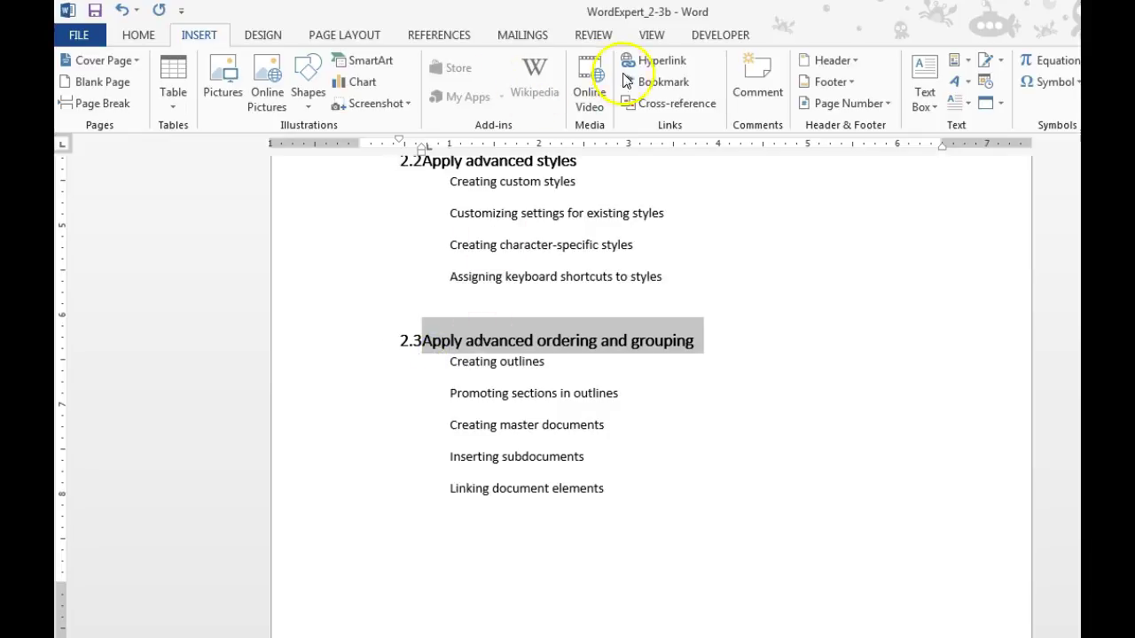
Add a bookmark named Apply_adv_ordering_grouping, edited from the pasted heading text
click(655, 81)
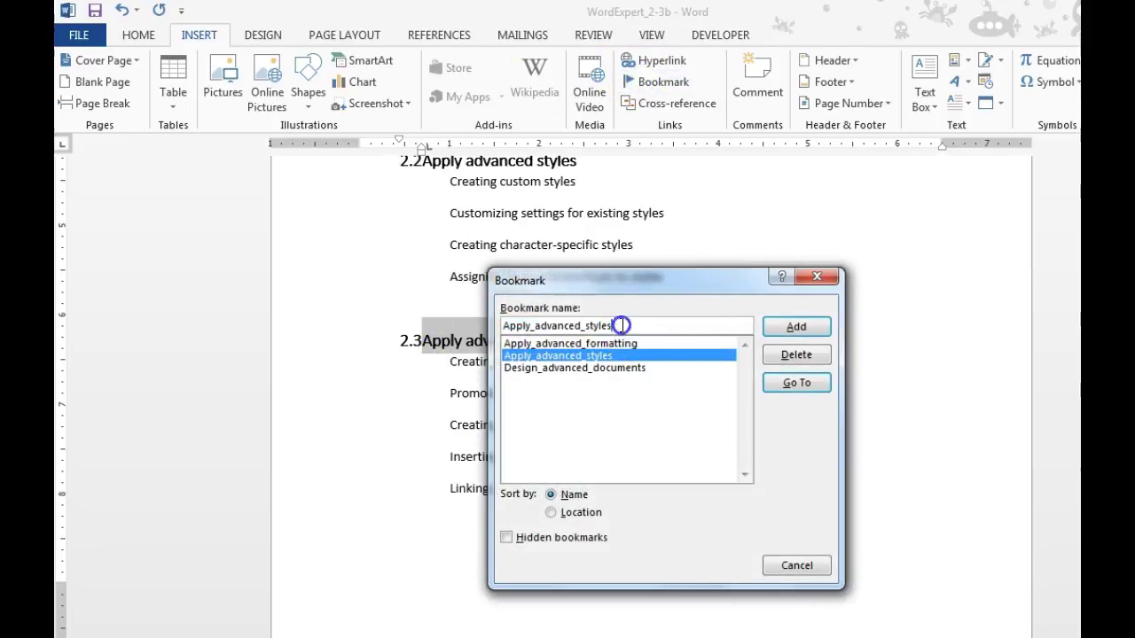
text(2.3	Apply advanced ordering and grouping)
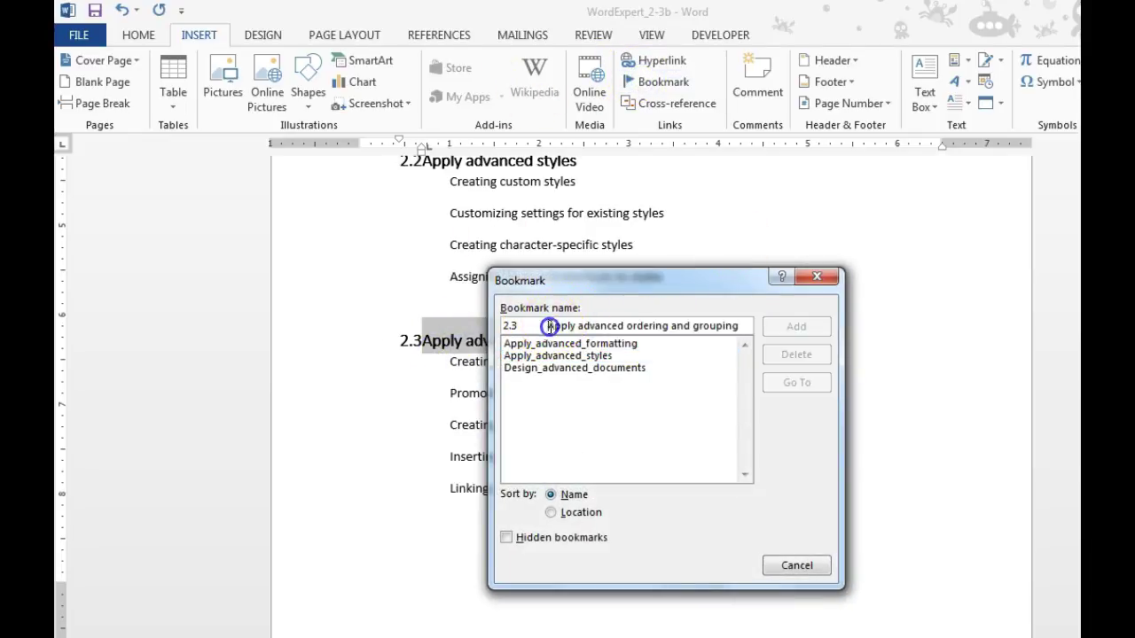
drag(547, 326, 342, 337)
key(Delete)
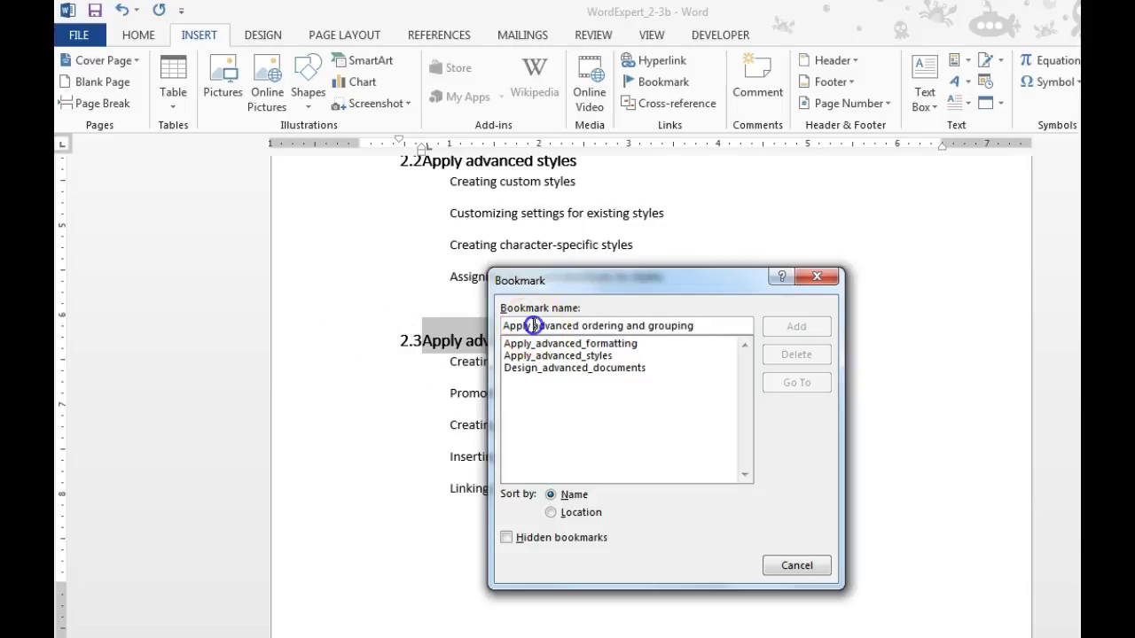
key(BackSpace)
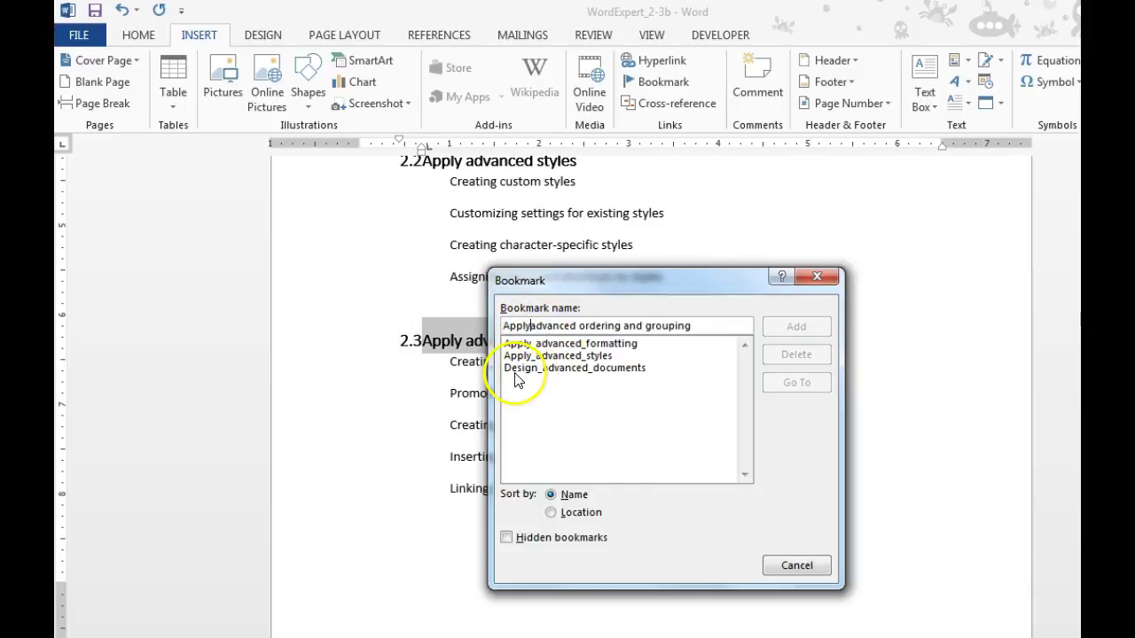
text(_)
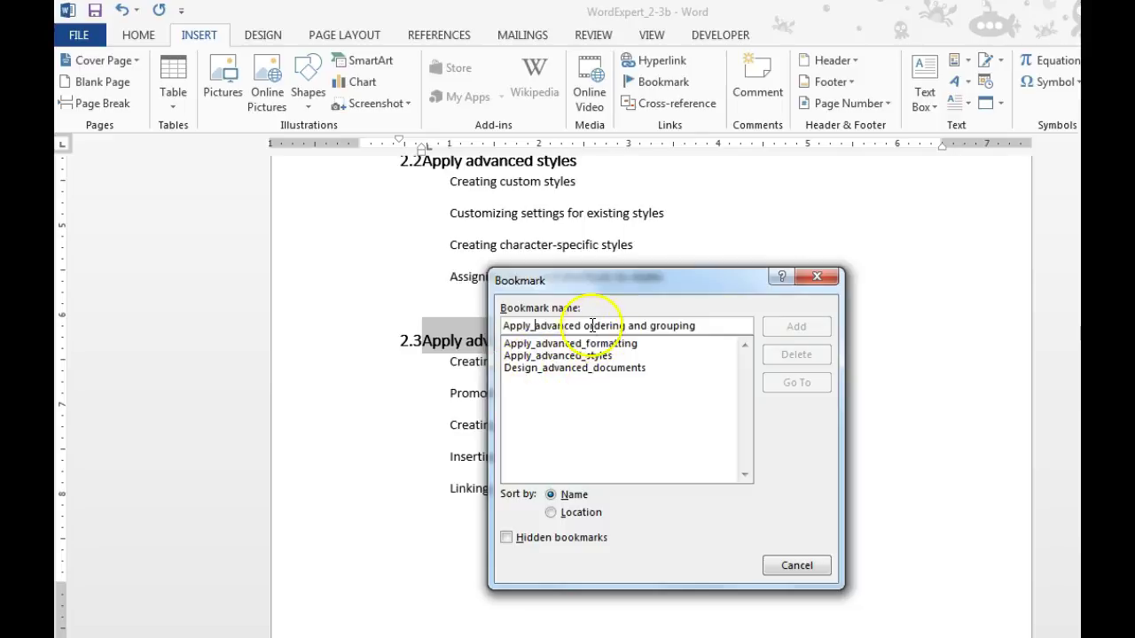
click(581, 326)
key(BackSpace)
key(BackSpace)
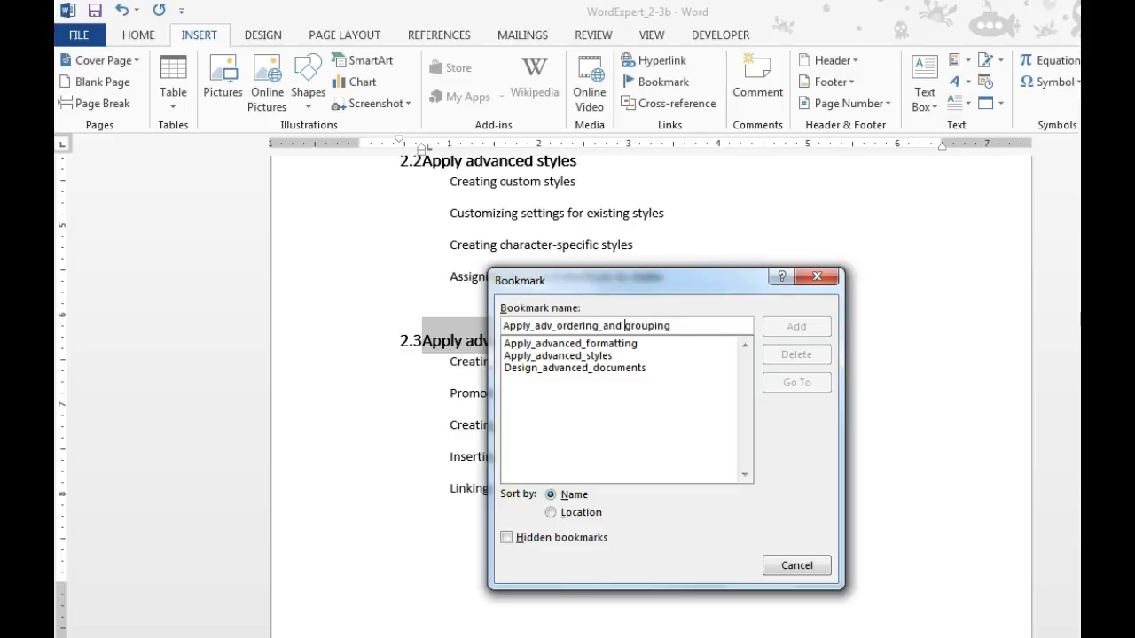
key(BackSpace)
key(BackSpace)
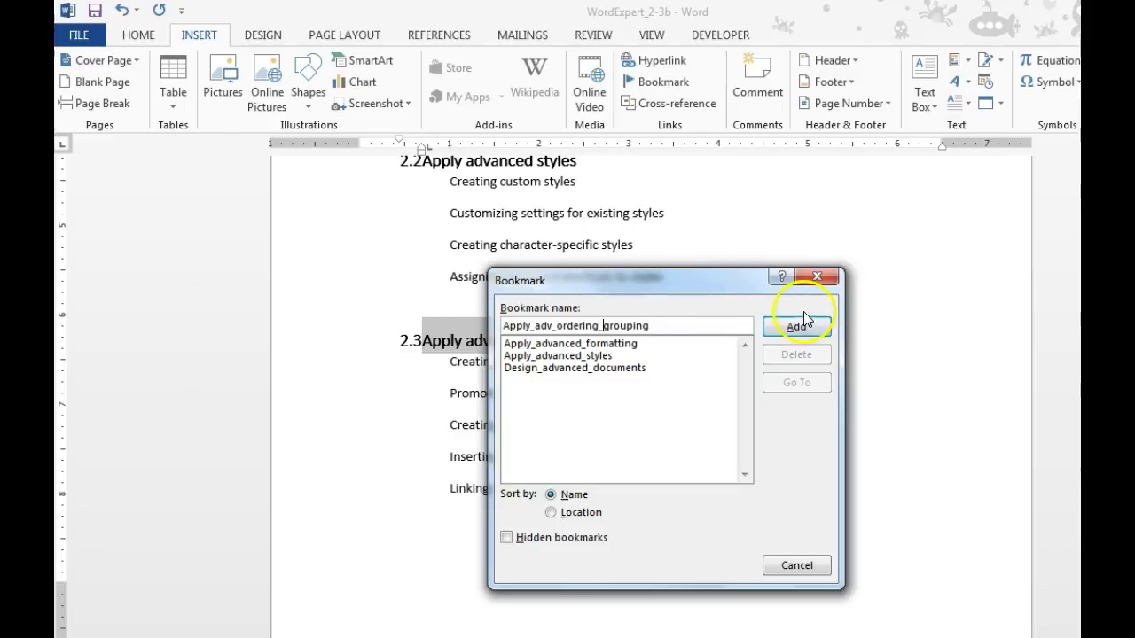
click(796, 326)
Clear the selection and move to the blank first page of the document
click(760, 427)
scroll(762, 519, up, 3)
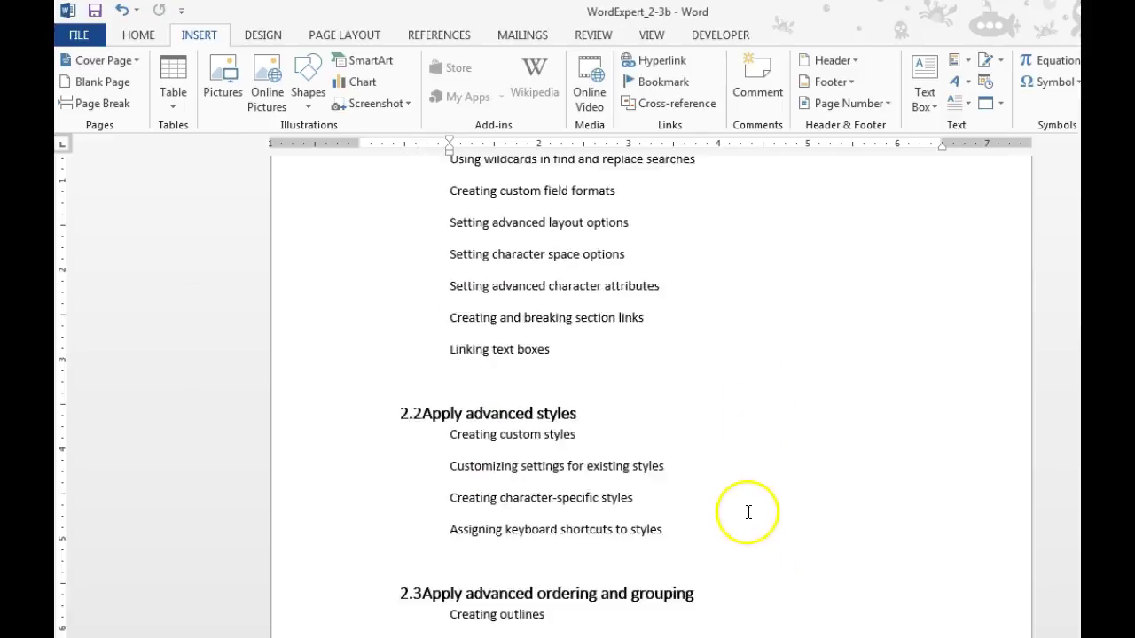
scroll(701, 475, up, 5)
scroll(545, 509, down, 2)
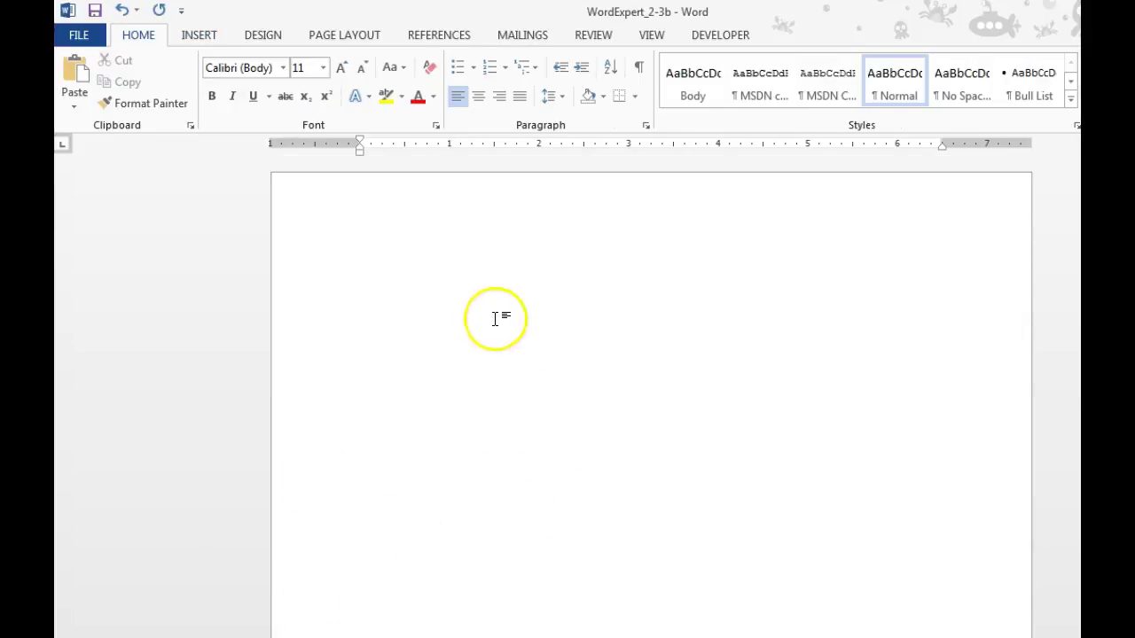
click(467, 311)
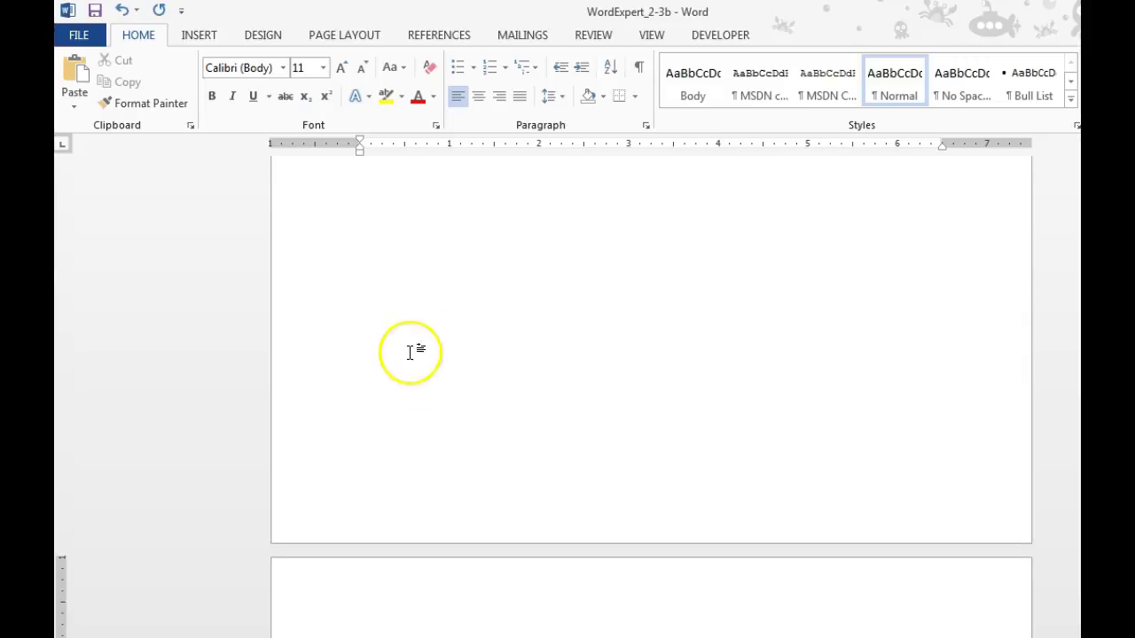
click(463, 277)
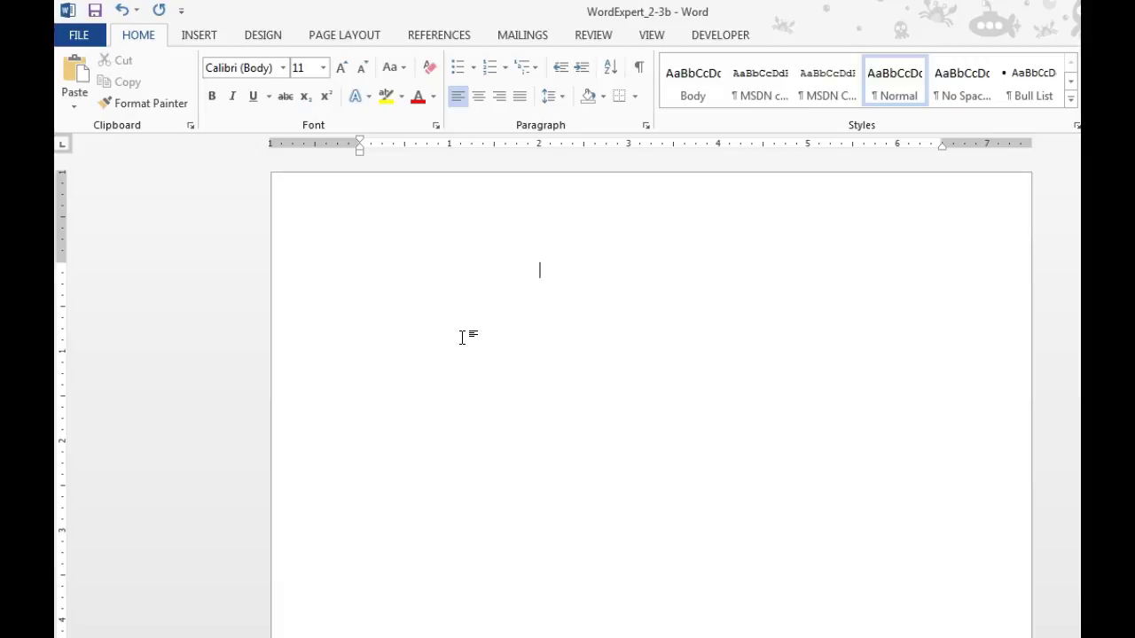
scroll(461, 337, down, 7)
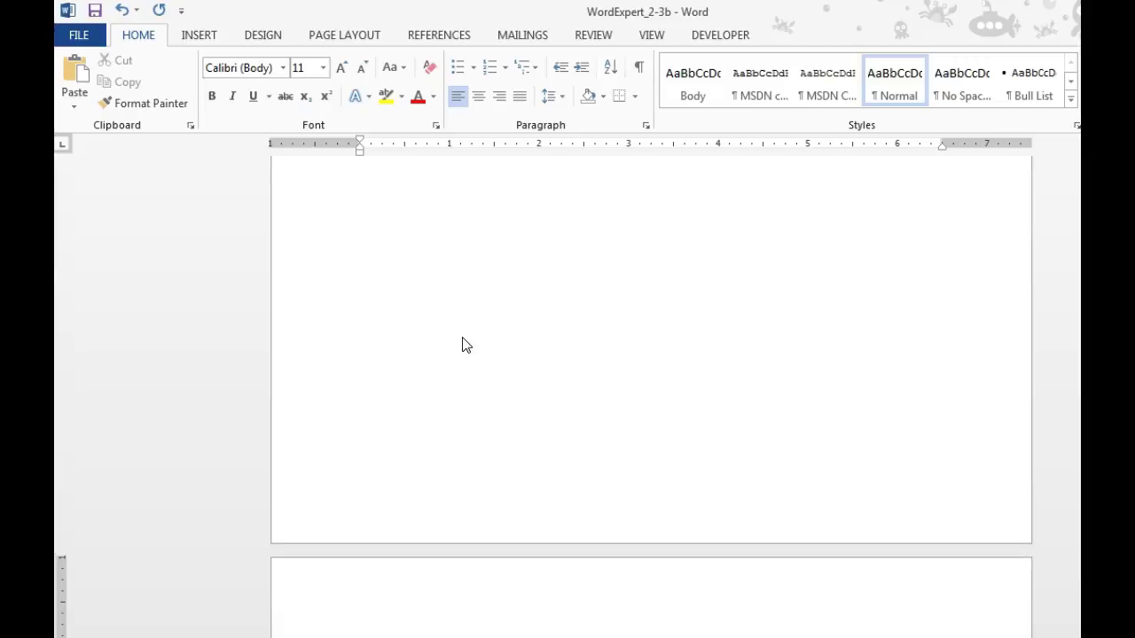
scroll(615, 398, up, 4)
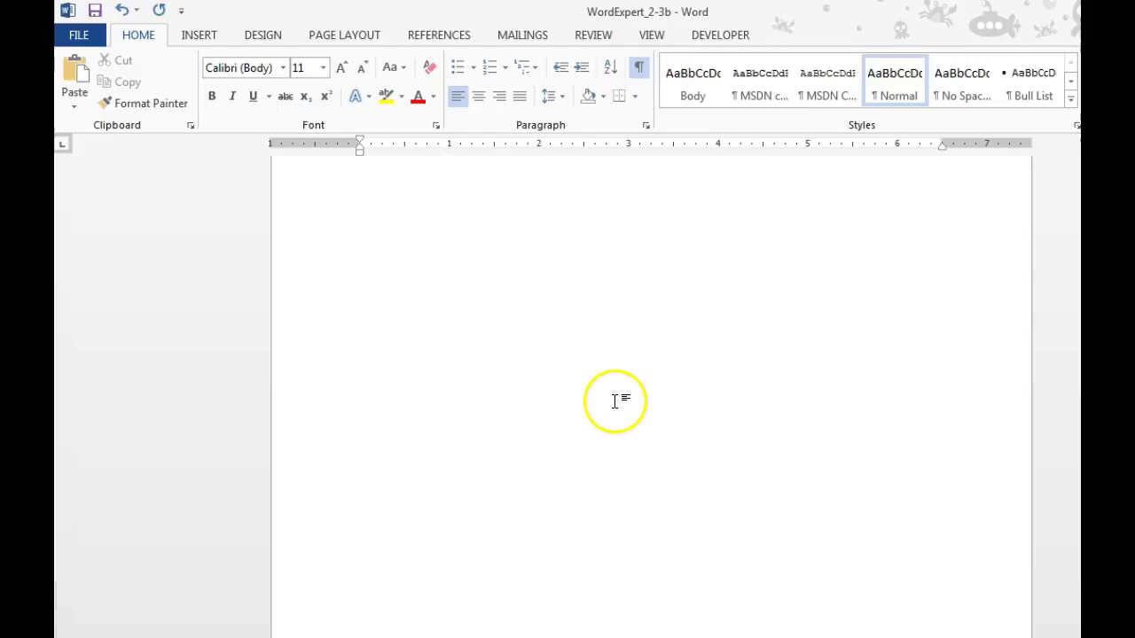
scroll(616, 398, up, 2)
scroll(615, 398, up, 1)
Add the line 'Link to a heading' above the page break and select it
click(359, 271)
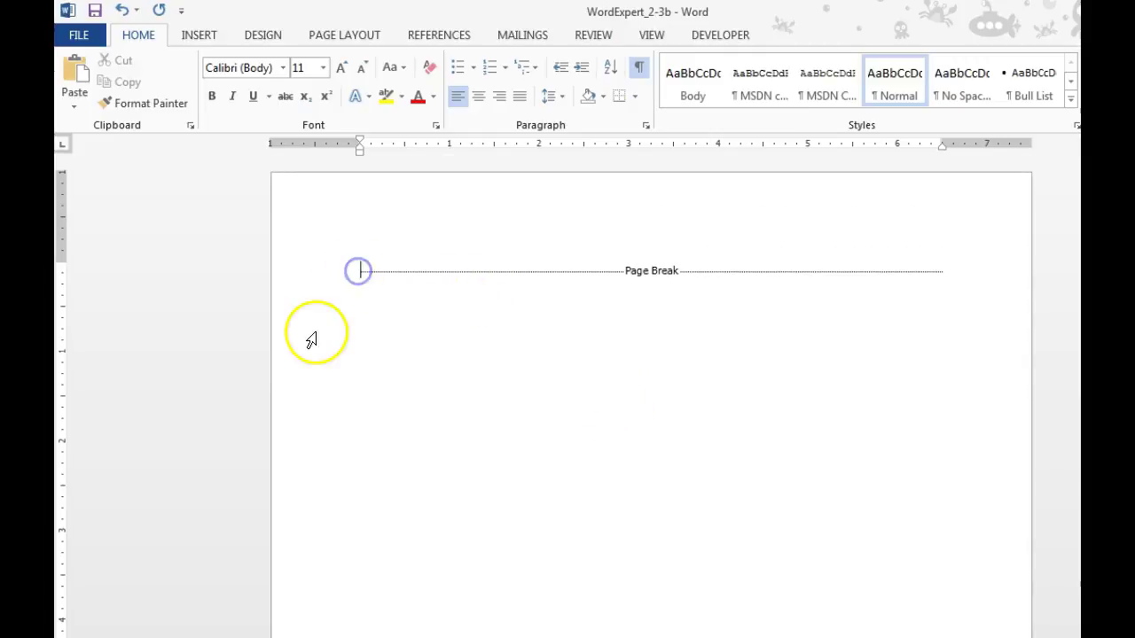
key(Return)
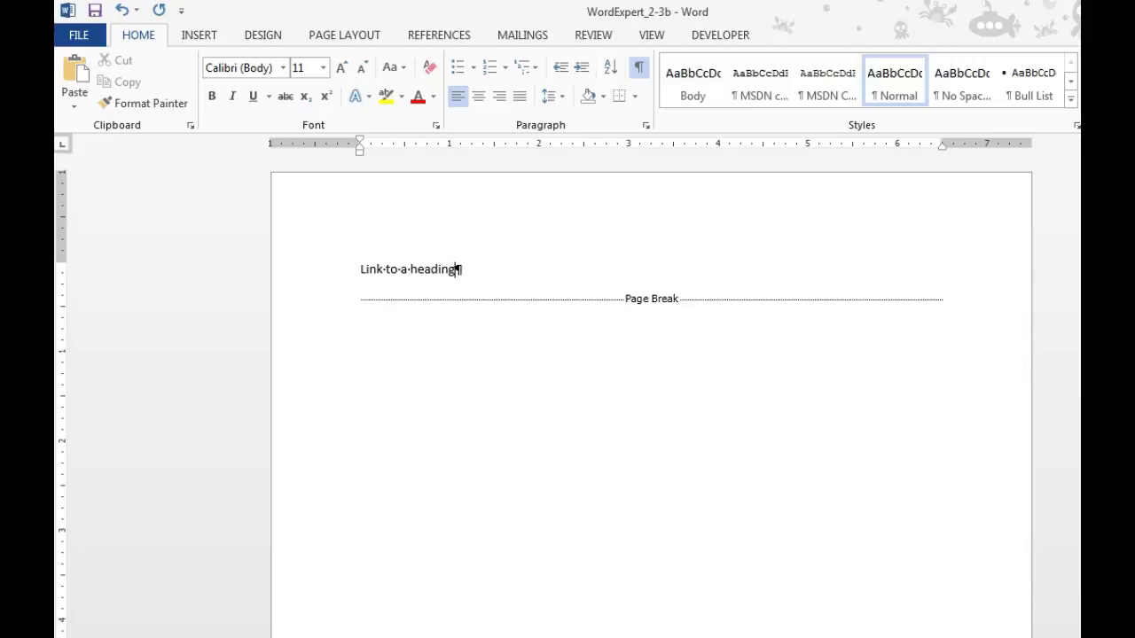
key(Return)
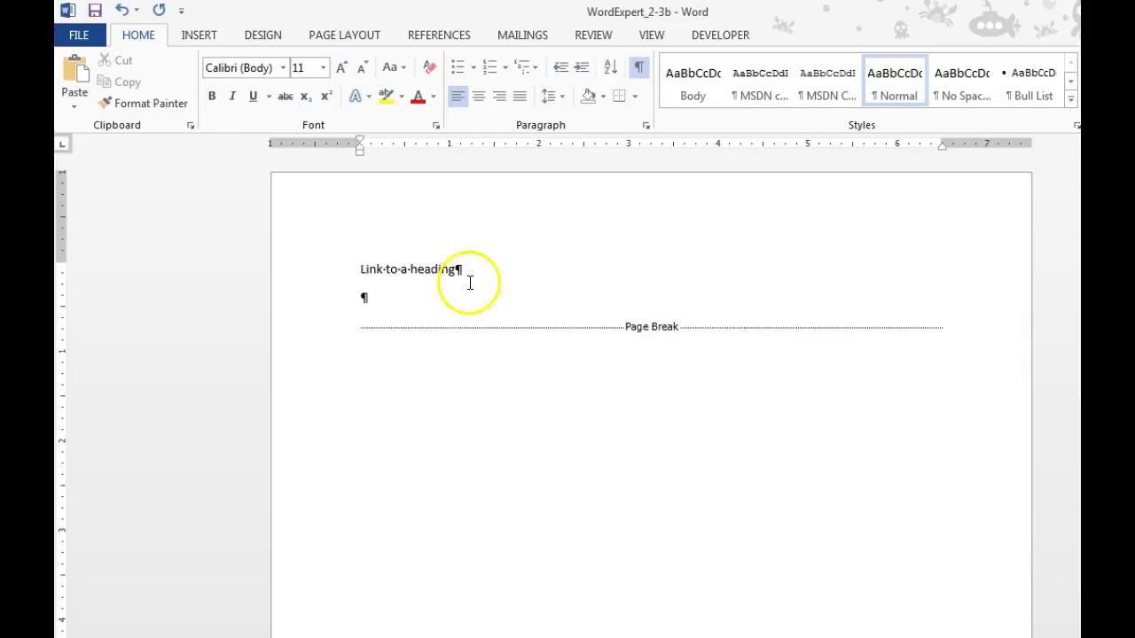
drag(463, 274, 352, 271)
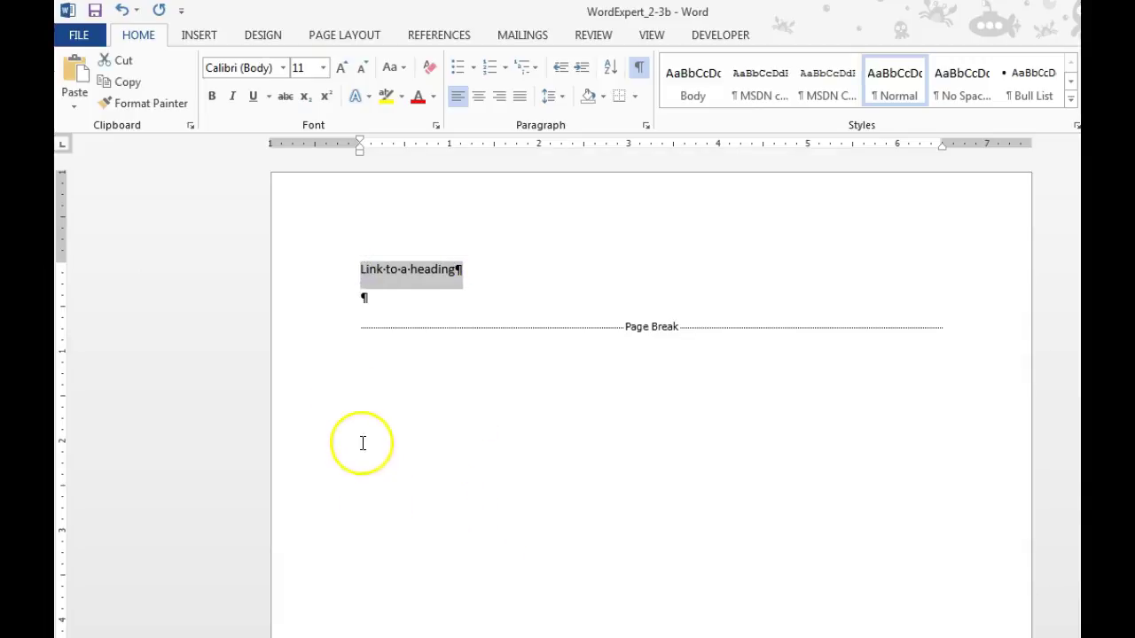
Hyperlink the selected line to the Apply_adv_ordering_grouping bookmark in this document
click(201, 37)
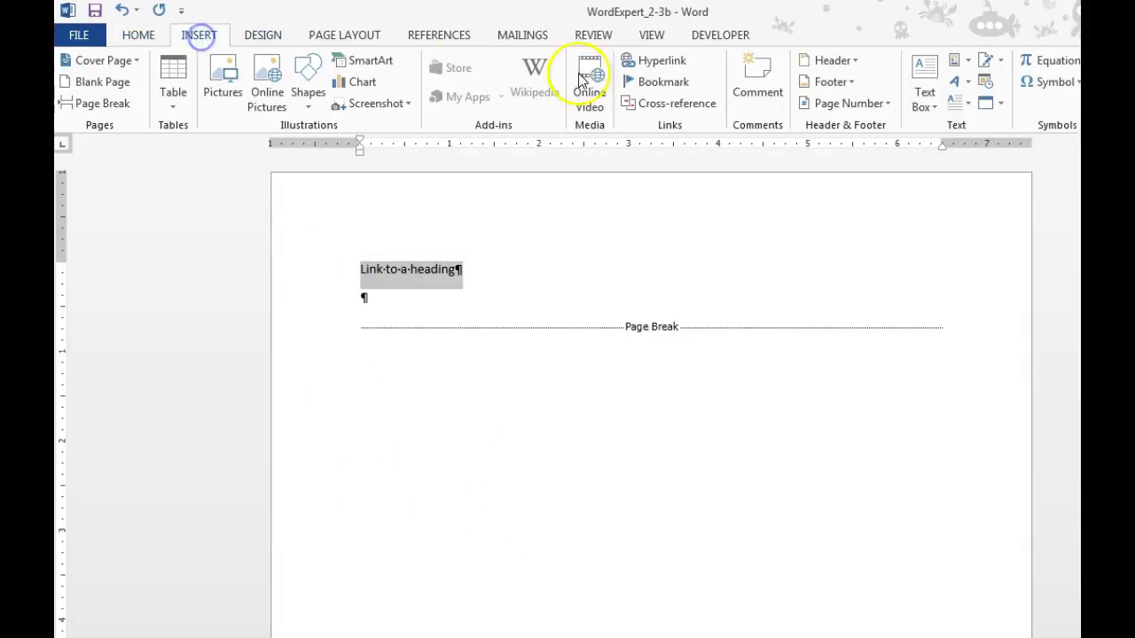
click(660, 59)
click(393, 264)
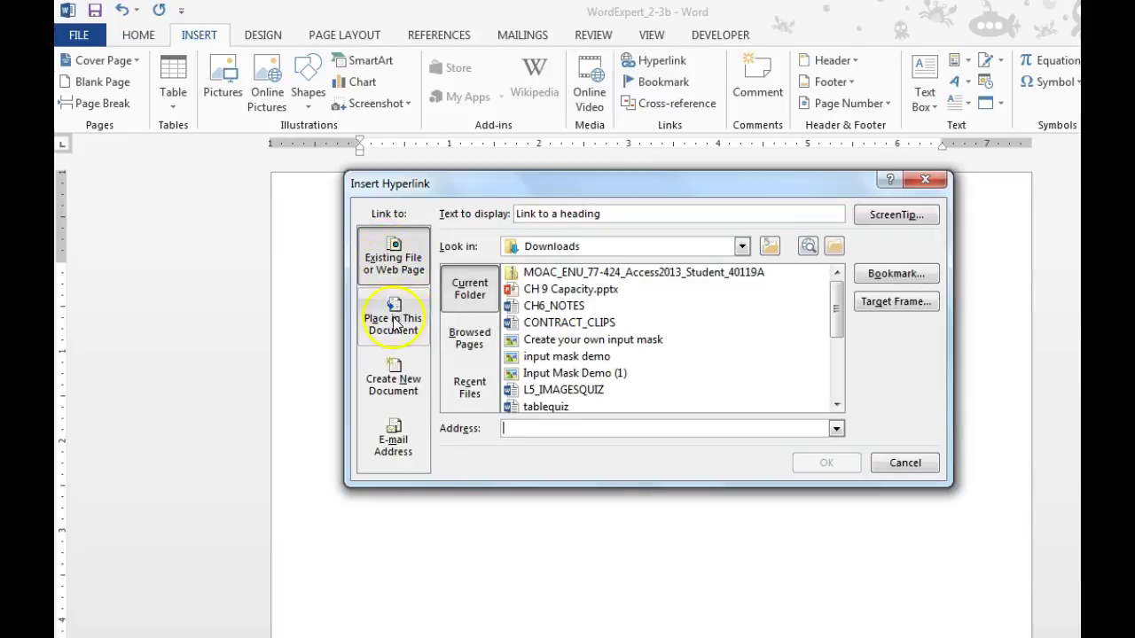
click(394, 325)
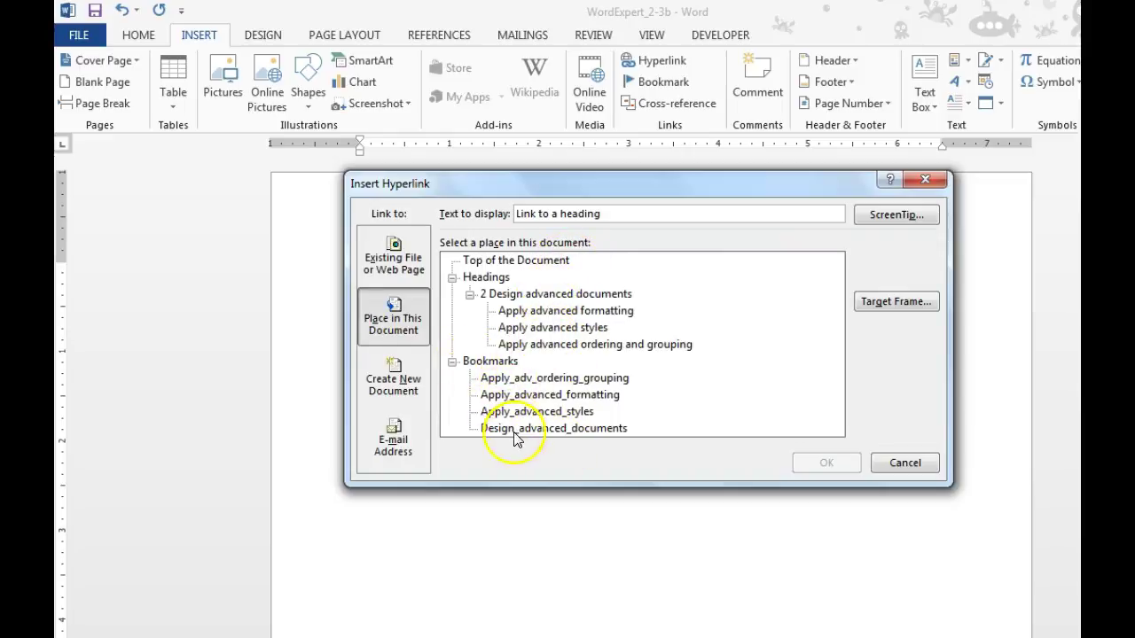
click(520, 377)
click(833, 464)
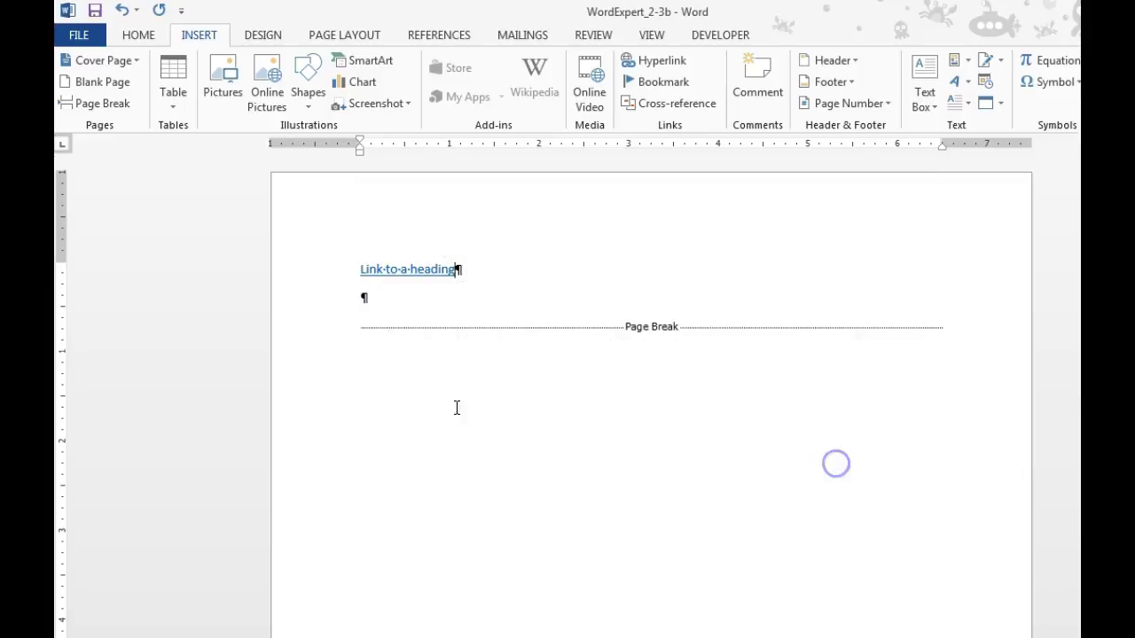
Follow the link to confirm it reaches the 2.3 heading, then return to the first page
click(431, 269)
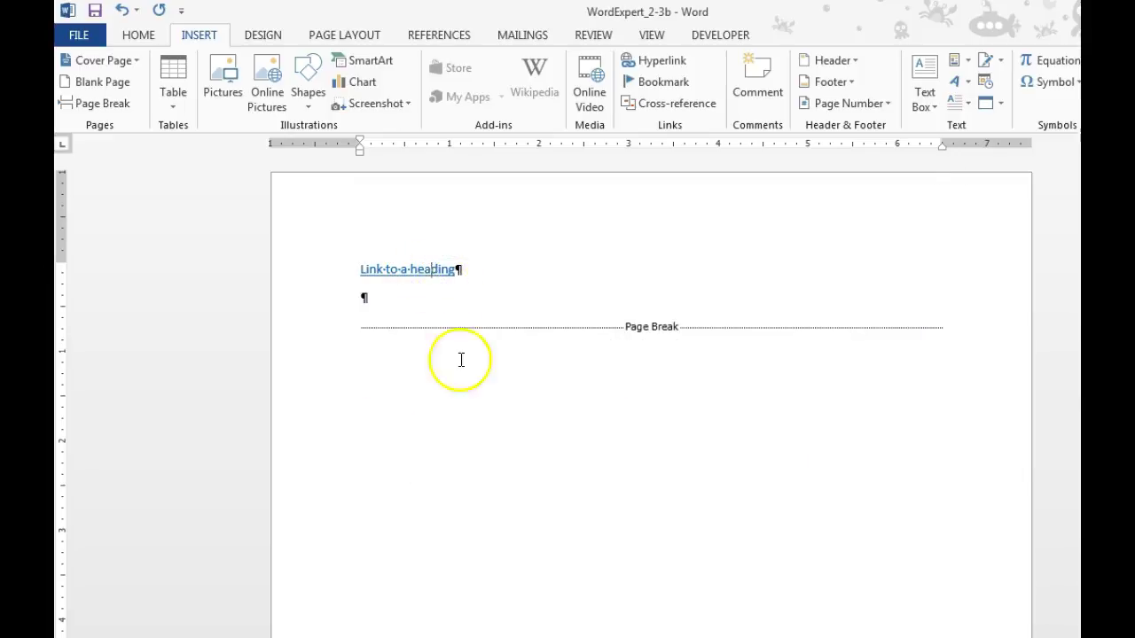
ctrl+click(401, 271)
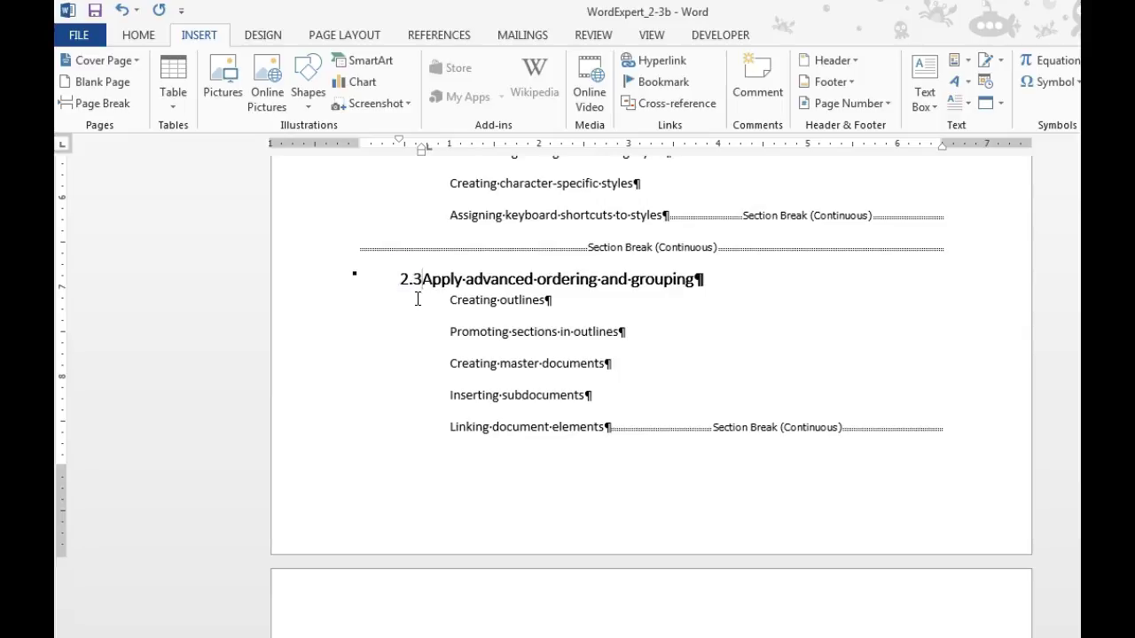
scroll(417, 300, up, 1)
scroll(421, 300, up, 4)
scroll(425, 301, up, 5)
scroll(435, 301, up, 5)
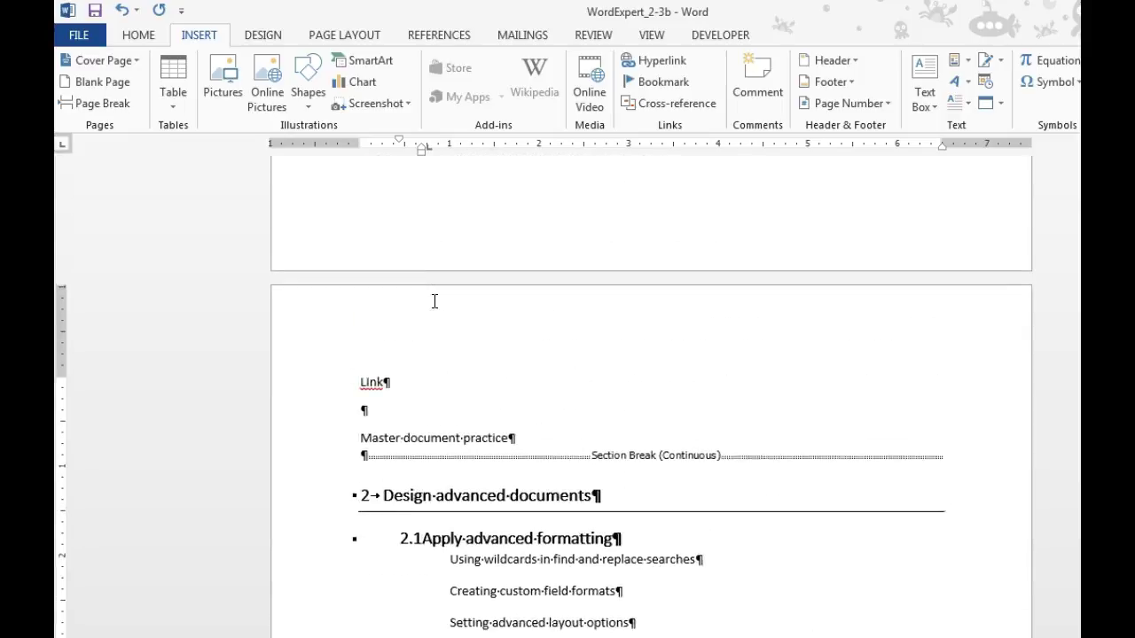
scroll(435, 302, up, 4)
click(337, 574)
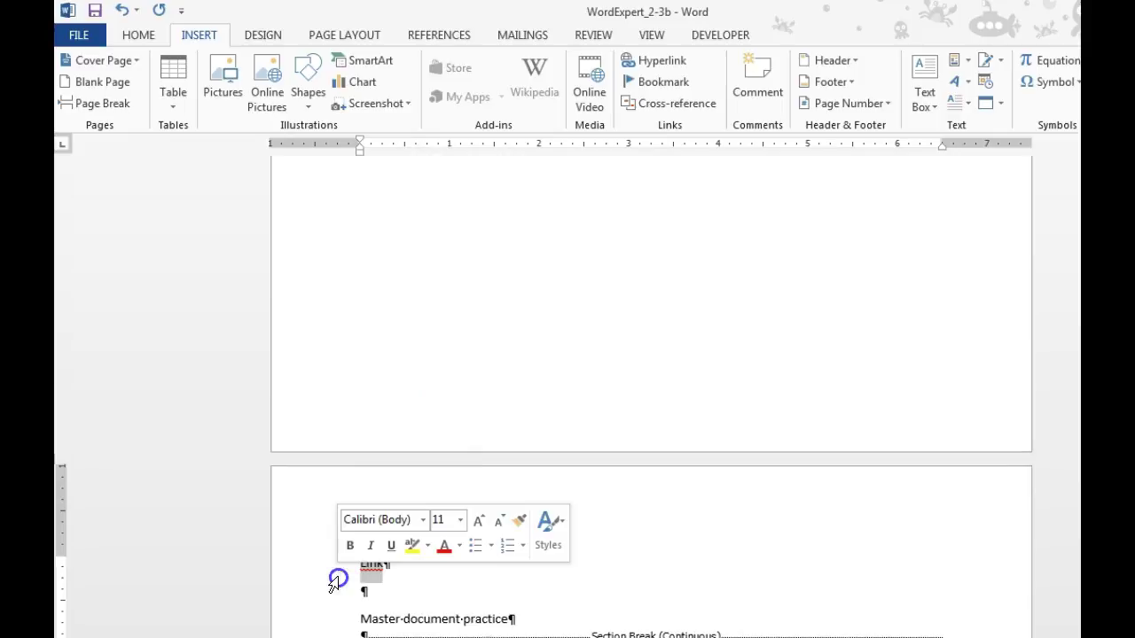
scroll(372, 572, down, 10)
scroll(456, 471, up, 3)
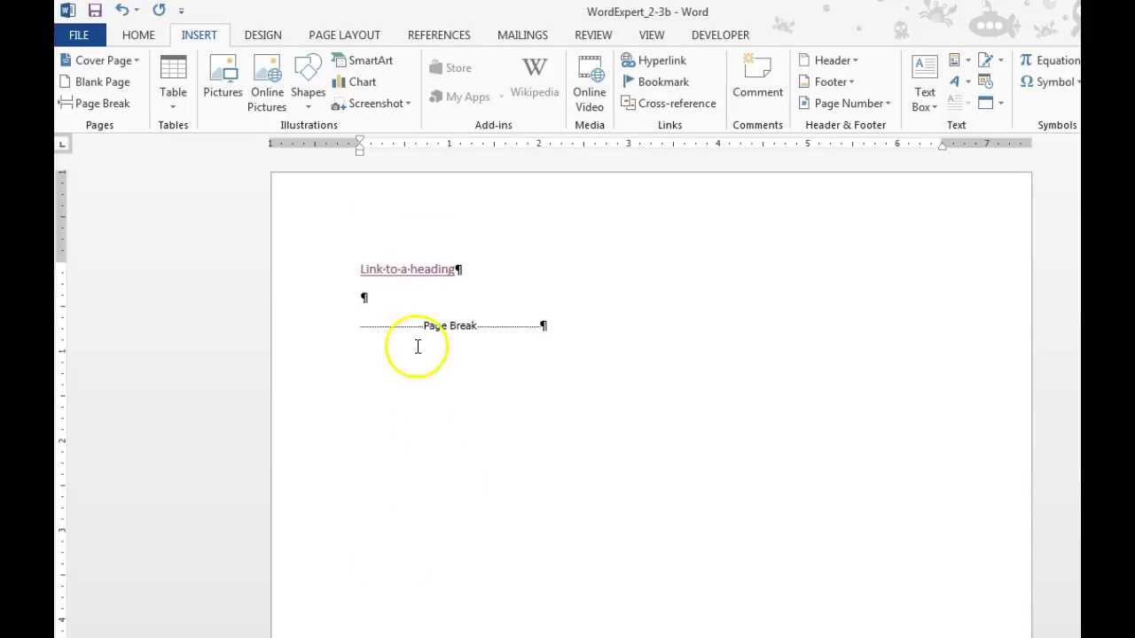
click(366, 299)
Show the Navigation Pane and browse its Headings, Pages and Results views
click(652, 35)
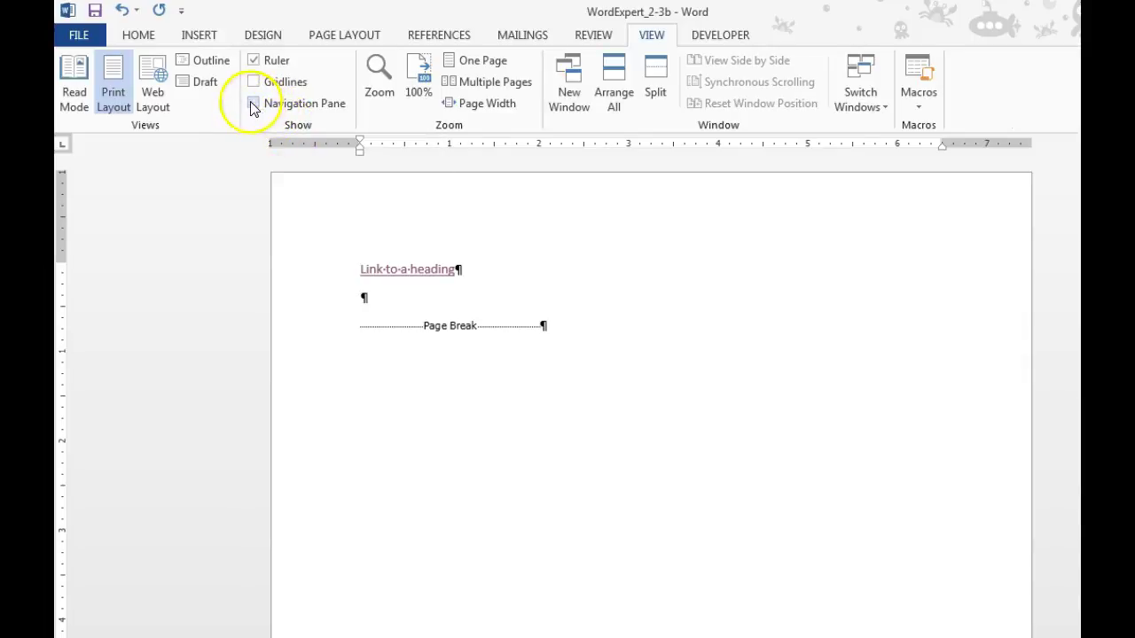
click(253, 104)
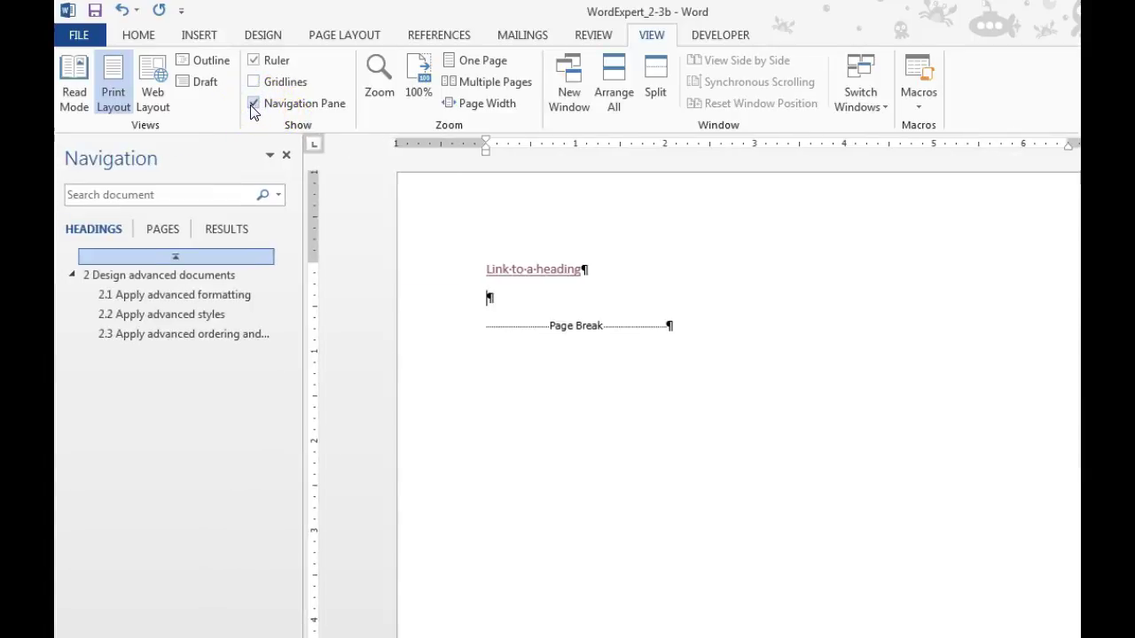
click(270, 155)
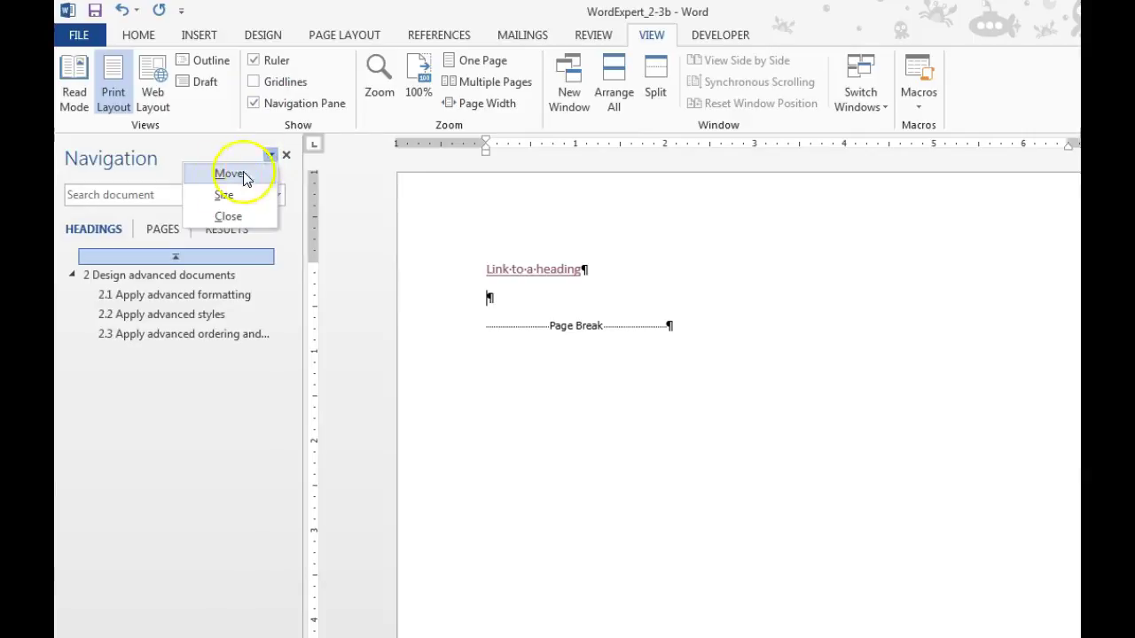
click(133, 194)
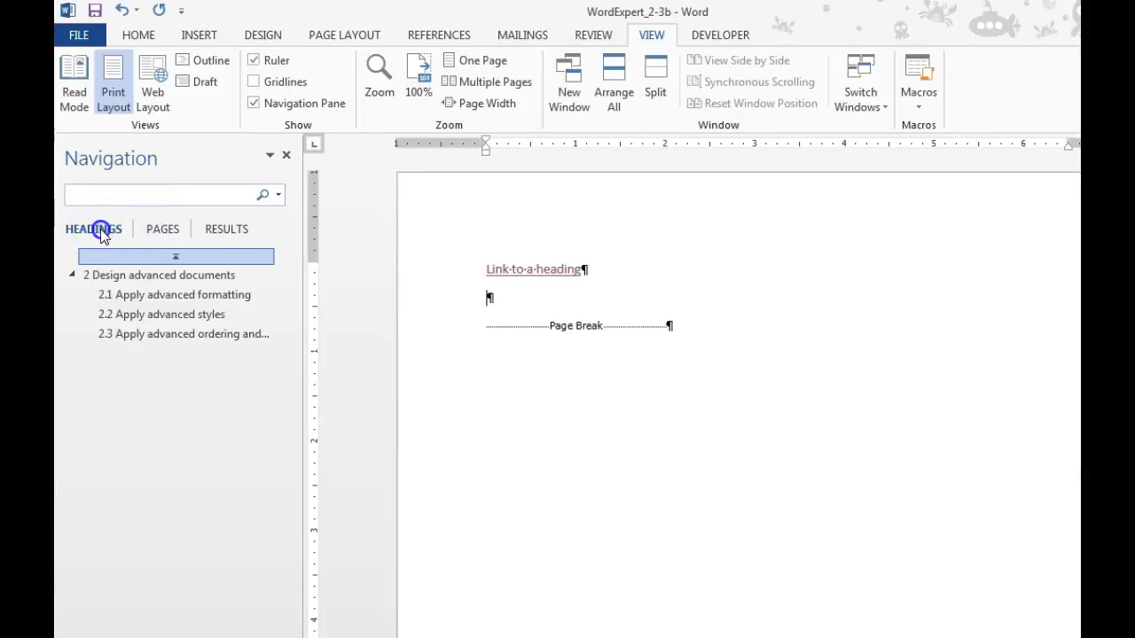
click(173, 230)
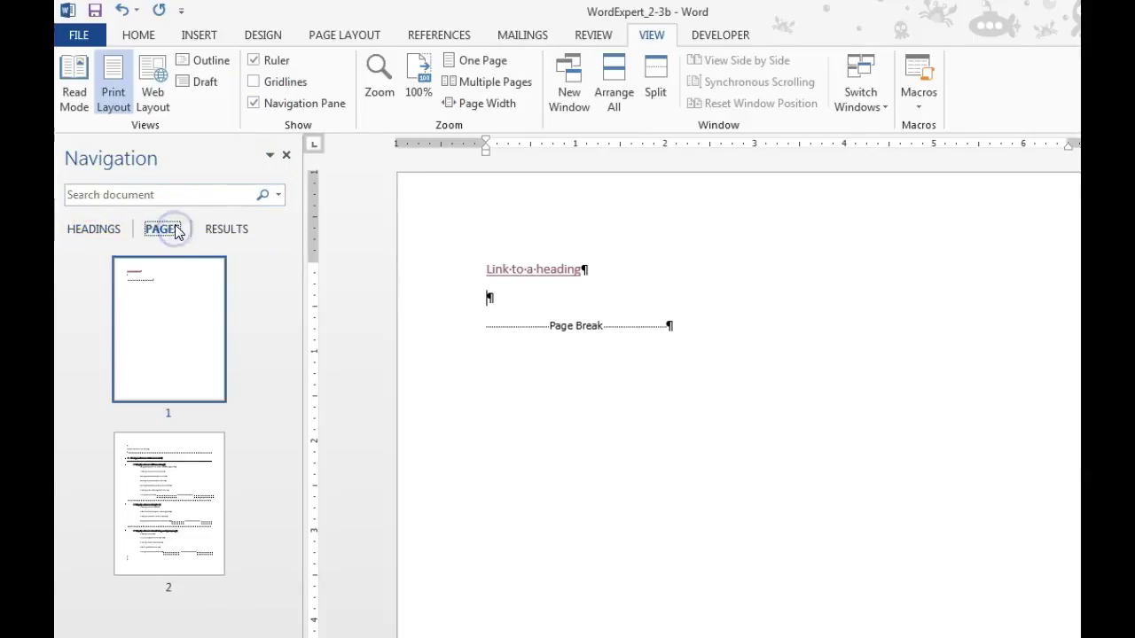
click(227, 231)
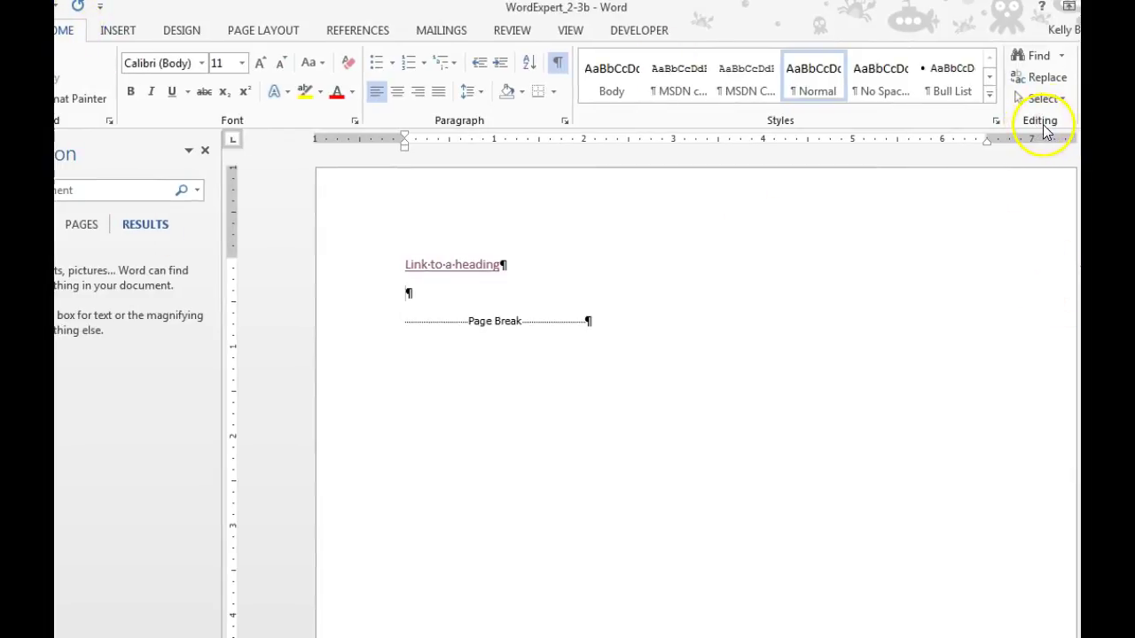
Use Go To with the Bookmark target to jump to Design_advanced_documents, then close the dialog
click(1060, 55)
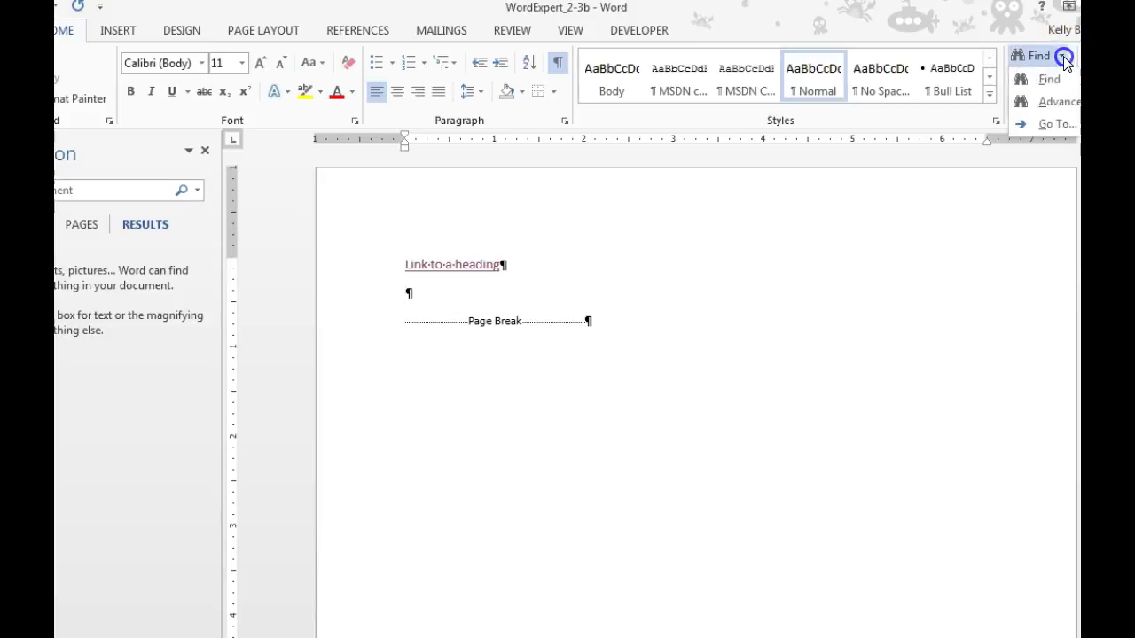
click(1046, 128)
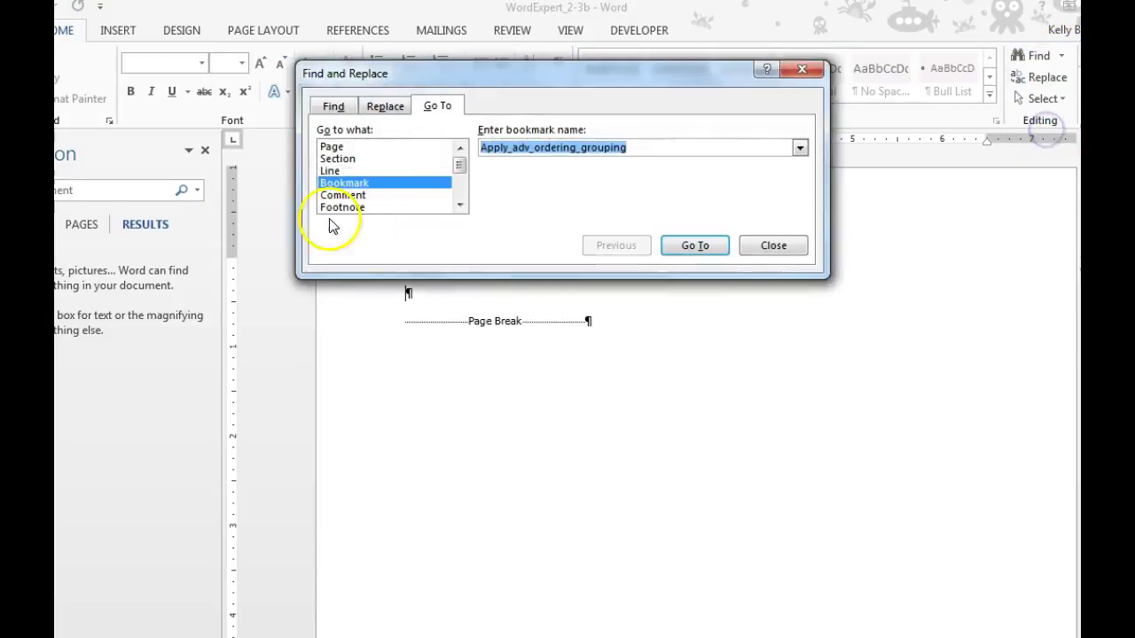
click(353, 171)
click(357, 183)
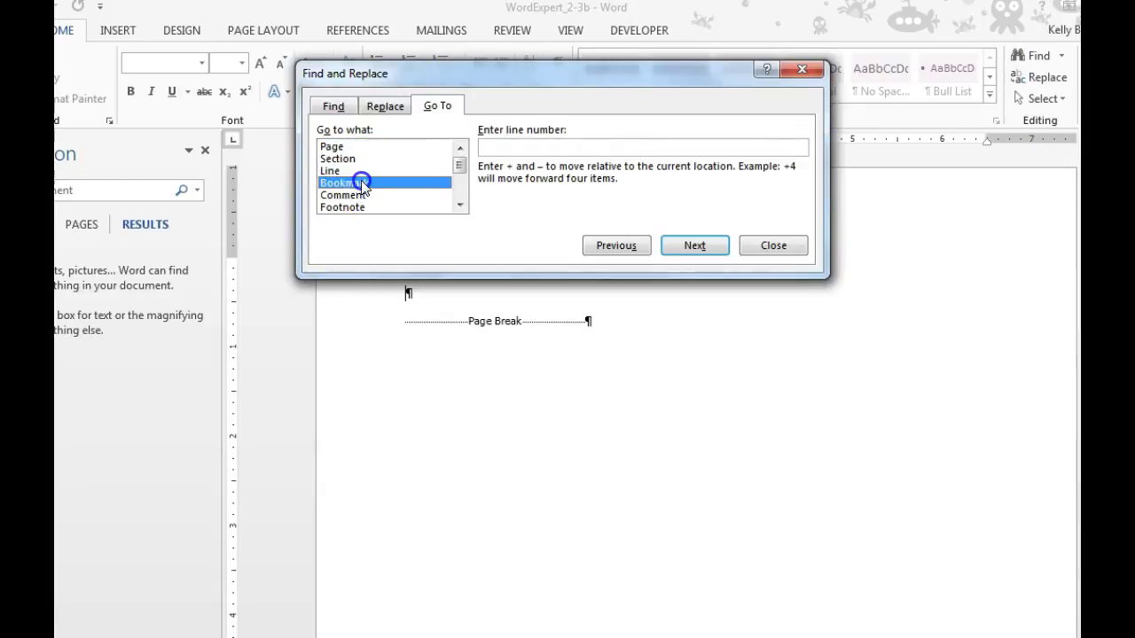
click(798, 147)
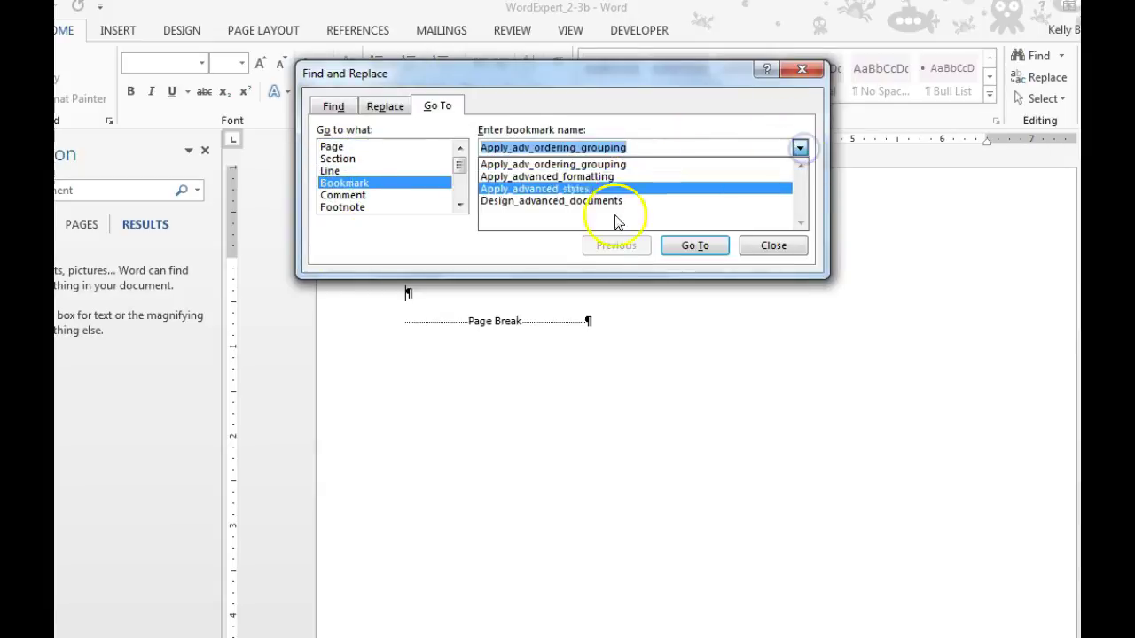
click(578, 201)
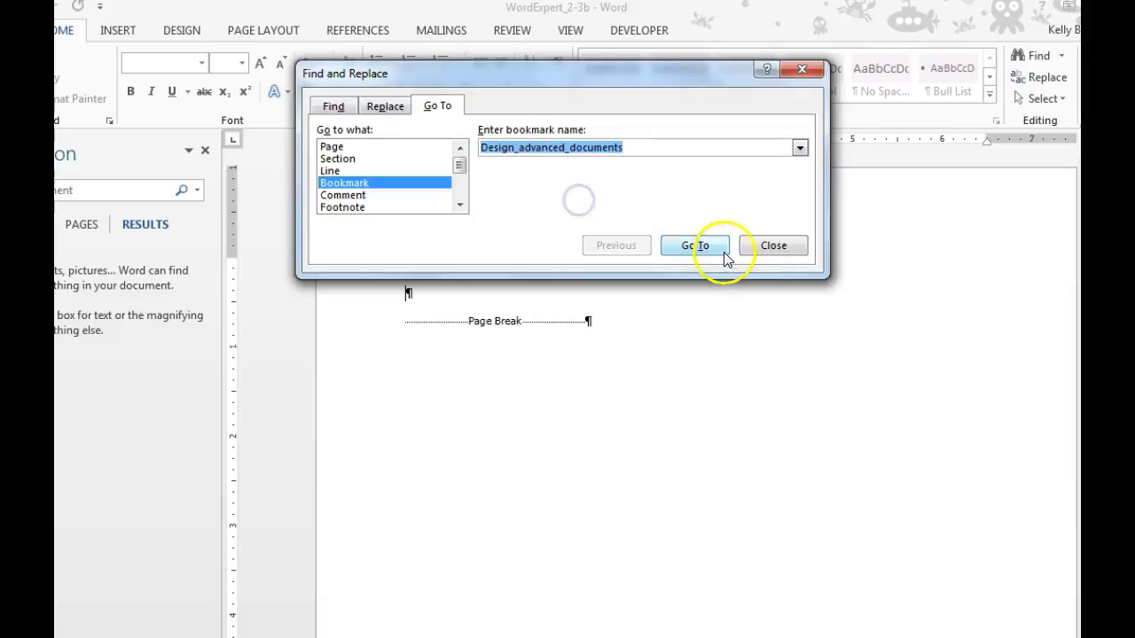
click(694, 246)
click(773, 246)
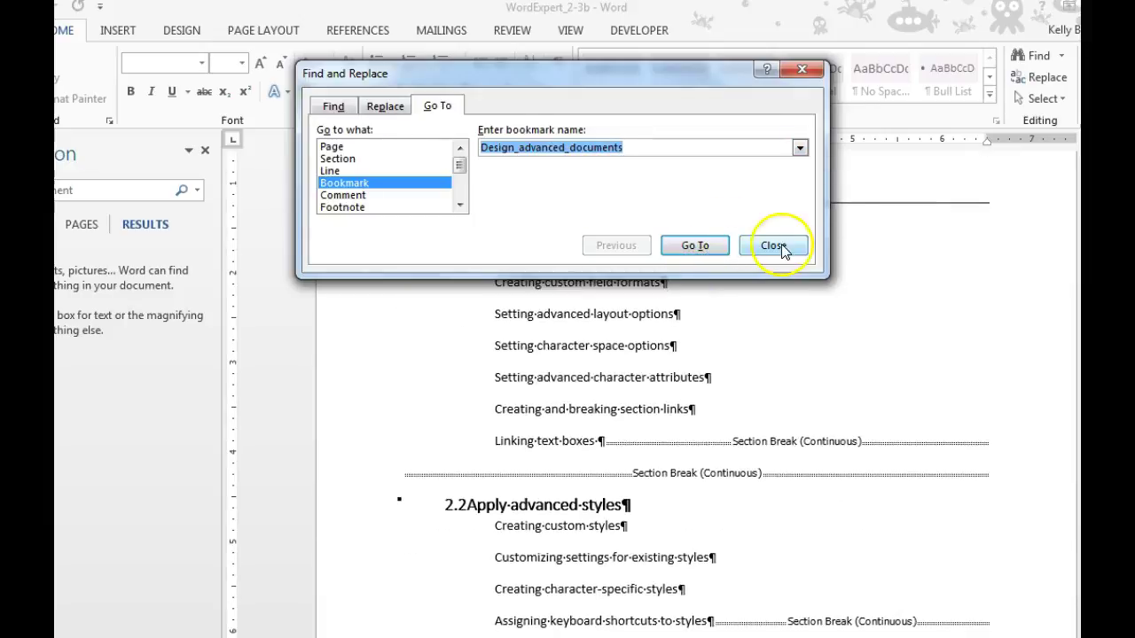